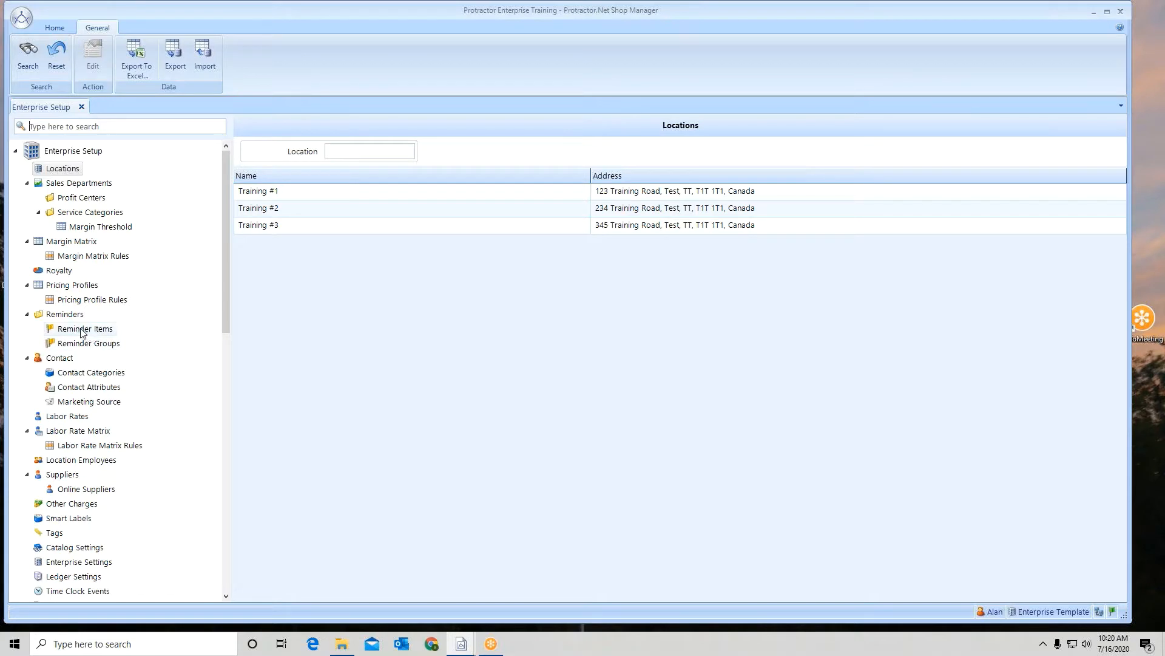
# Start a new reminder item in the Enterprise Setup reminders and name it Oil Change Service.
pyautogui.click(84, 329)
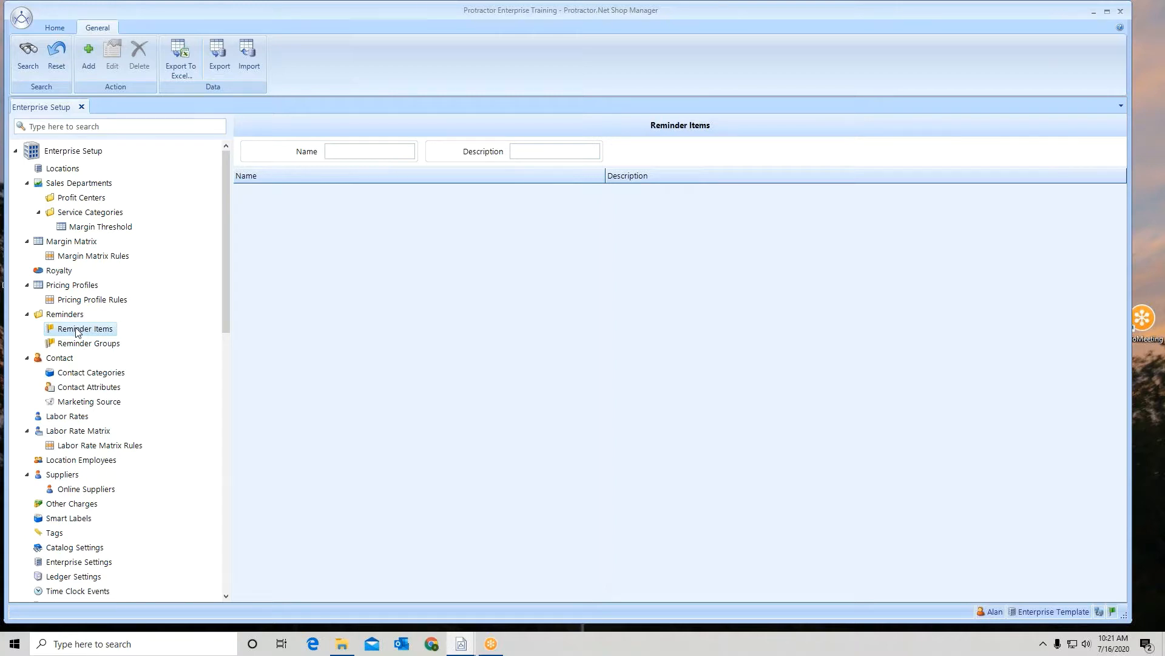
pyautogui.click(88, 66)
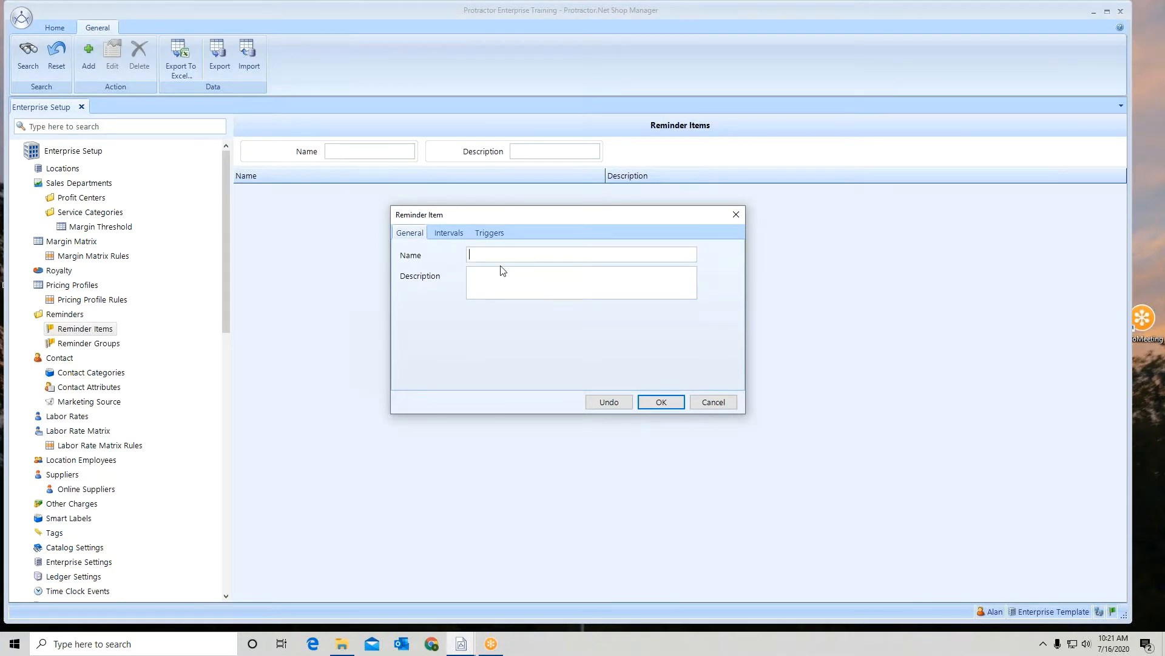
pyautogui.write('Oil Change Service')
# Add a periodic reminder interval with a time interval of 4 months and a usage of 5000.
pyautogui.click(447, 233)
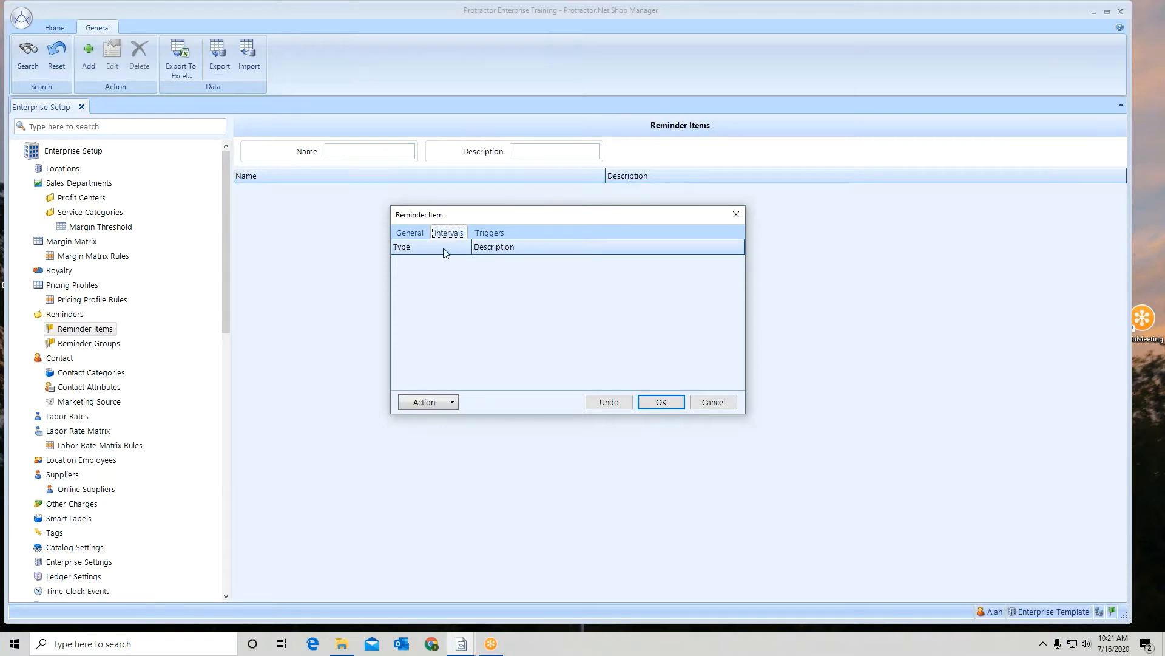
pyautogui.click(446, 404)
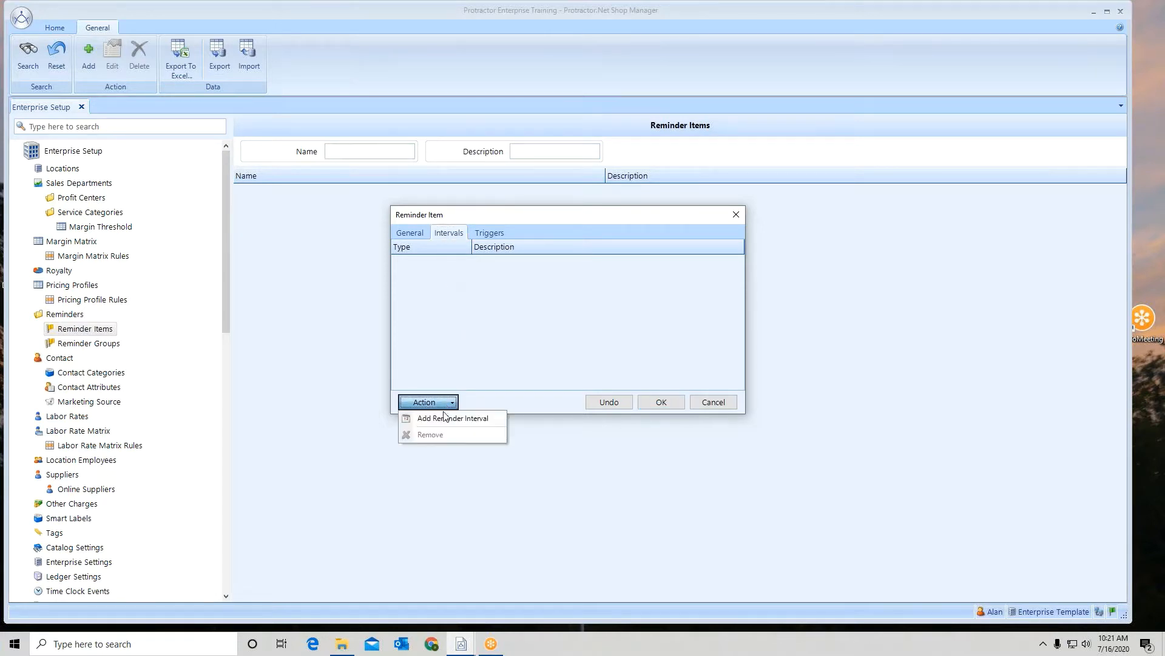
pyautogui.click(446, 417)
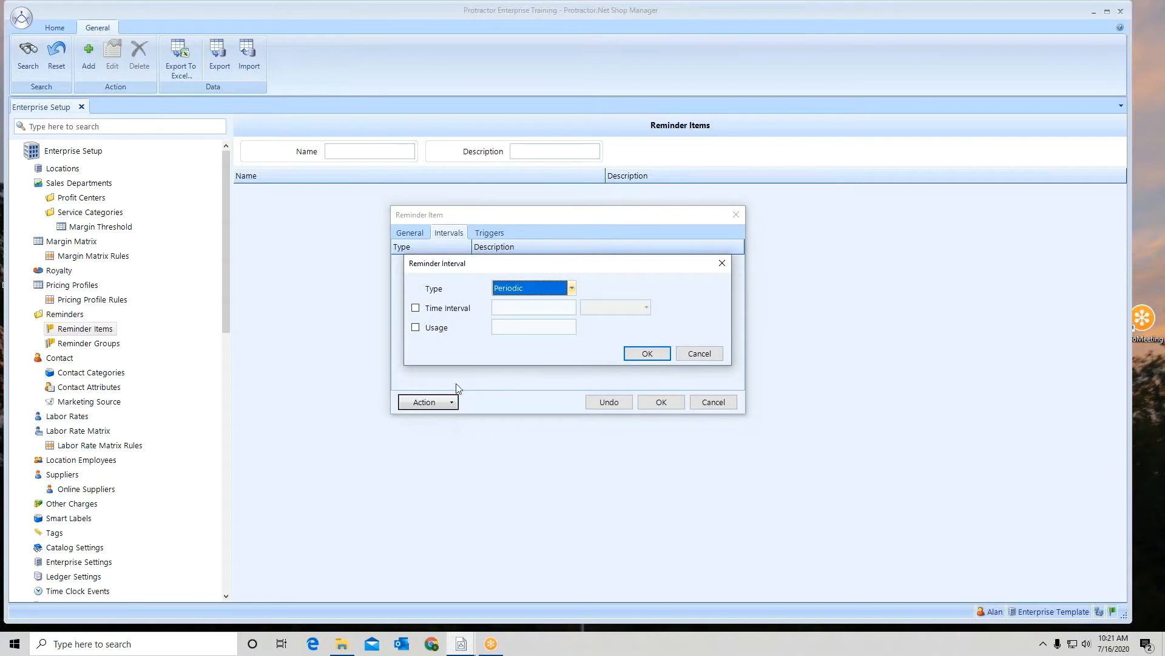
pyautogui.click(574, 285)
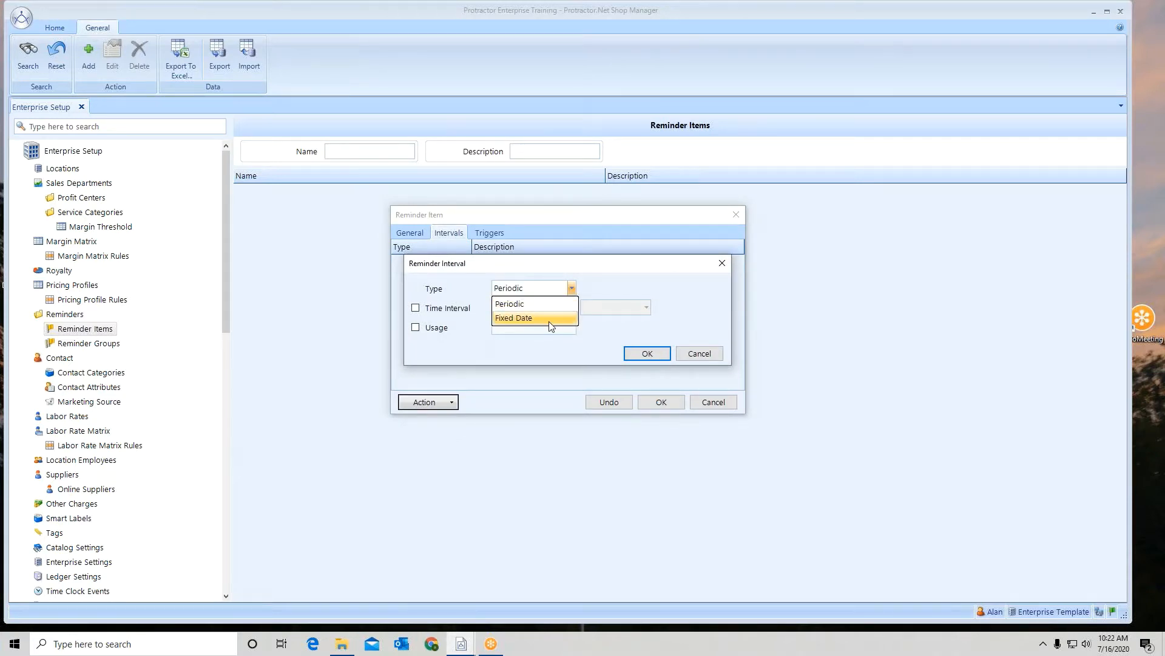
pyautogui.click(545, 304)
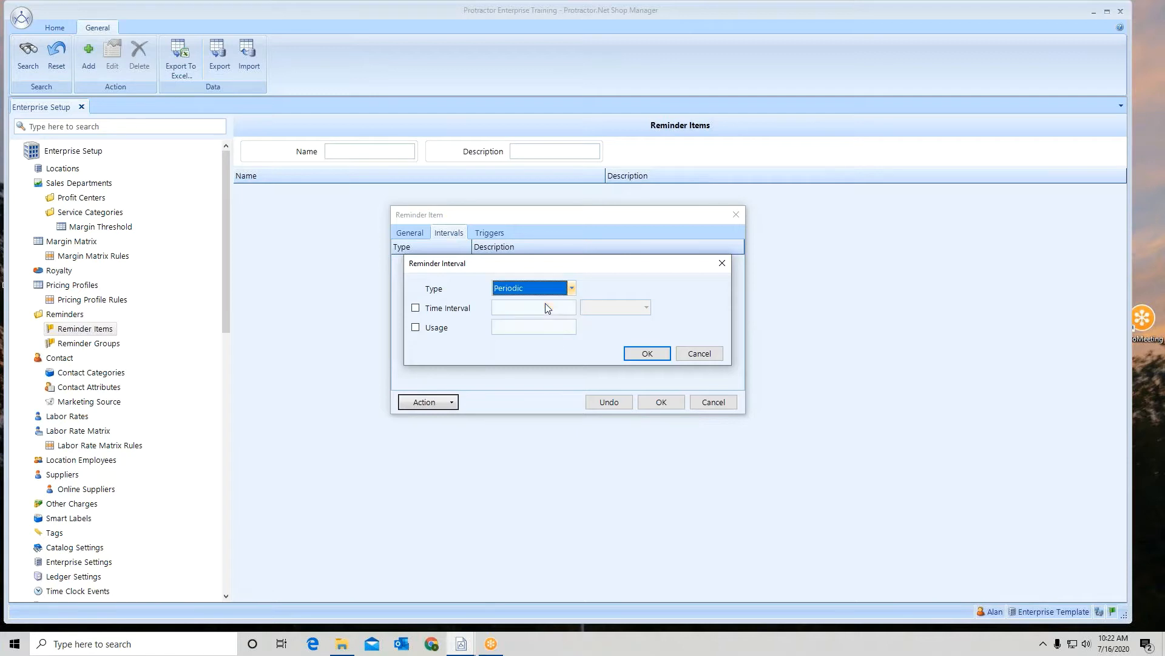
pyautogui.click(416, 308)
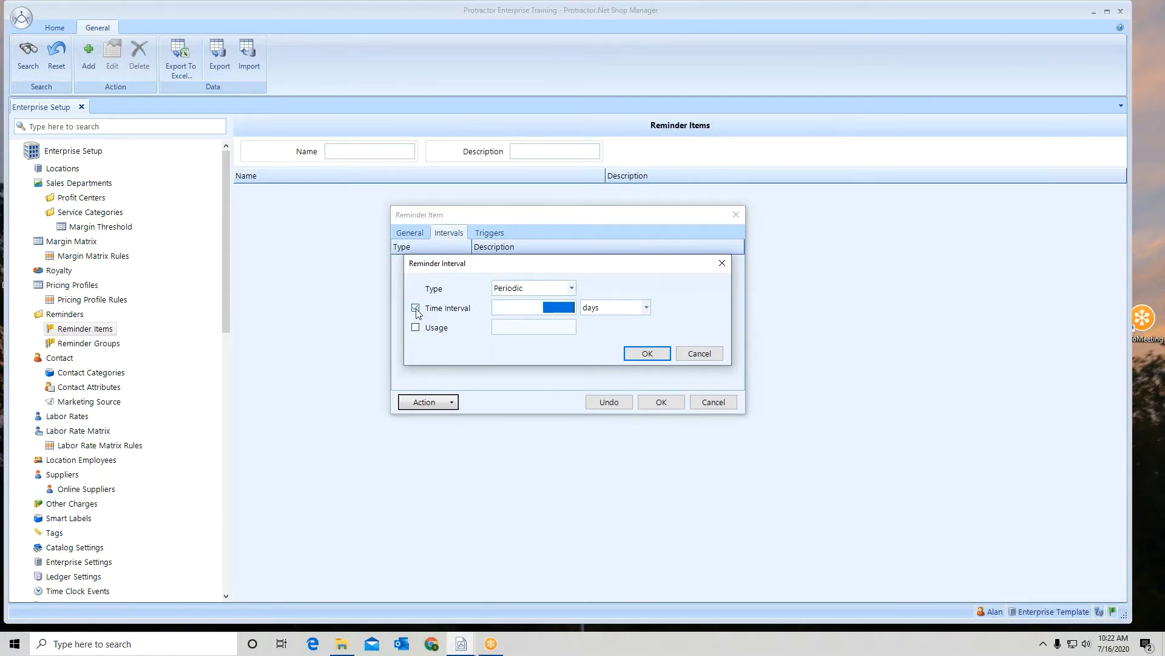
pyautogui.write('4')
pyautogui.click(647, 308)
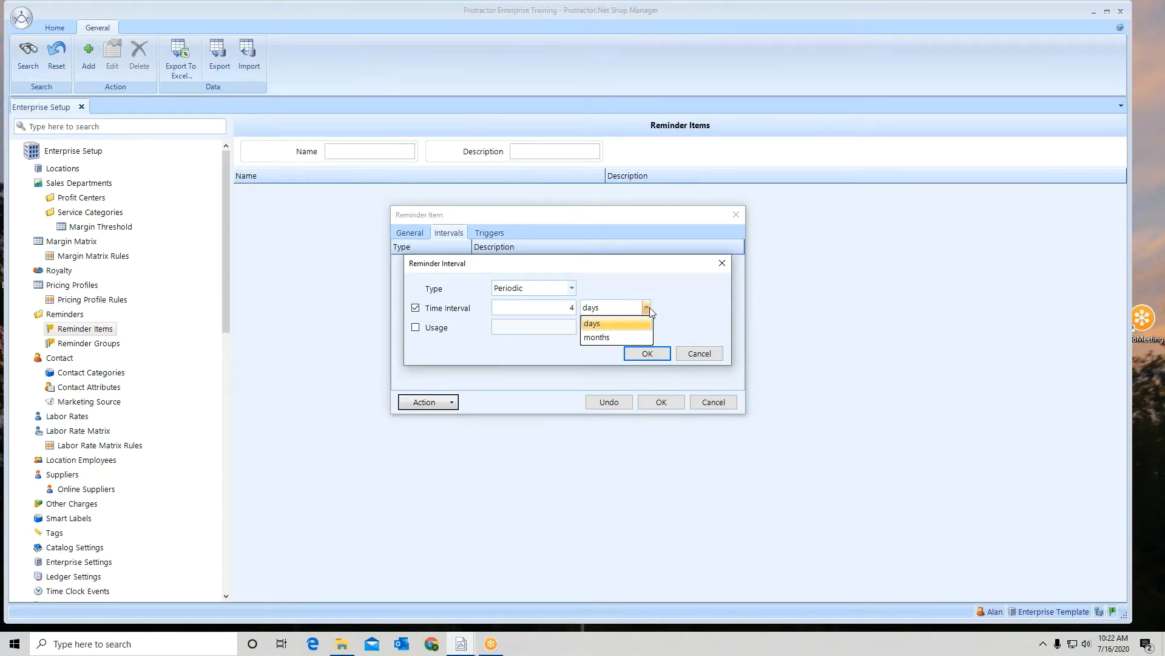
pyautogui.click(630, 338)
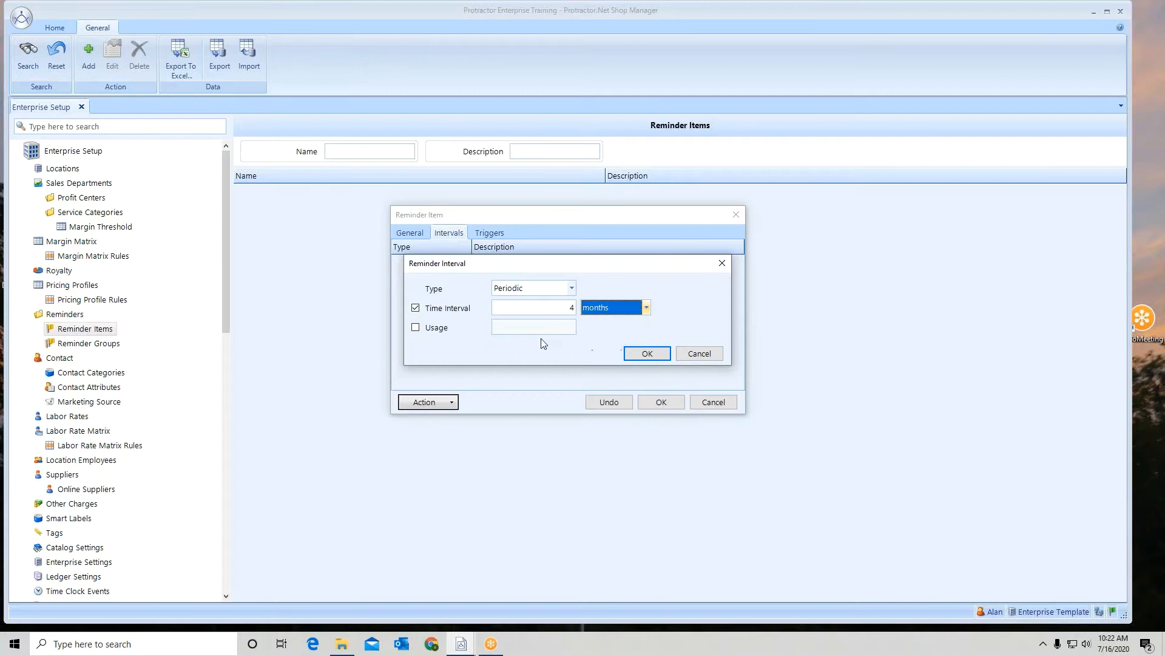
pyautogui.click(415, 329)
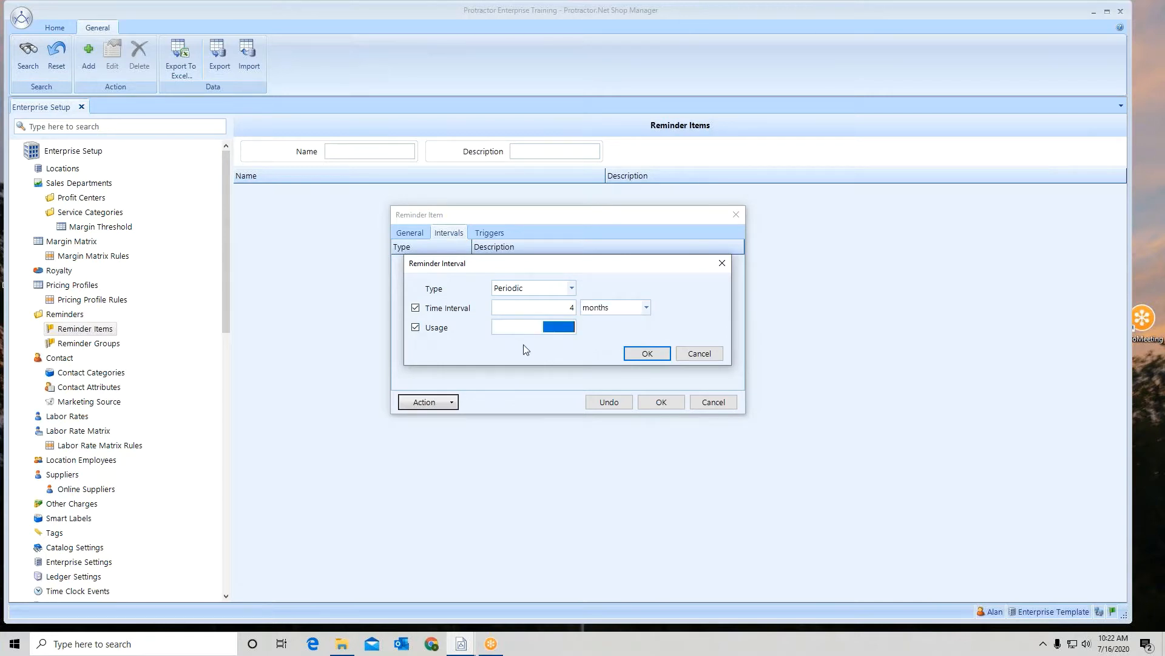
pyautogui.write('5000')
pyautogui.click(646, 353)
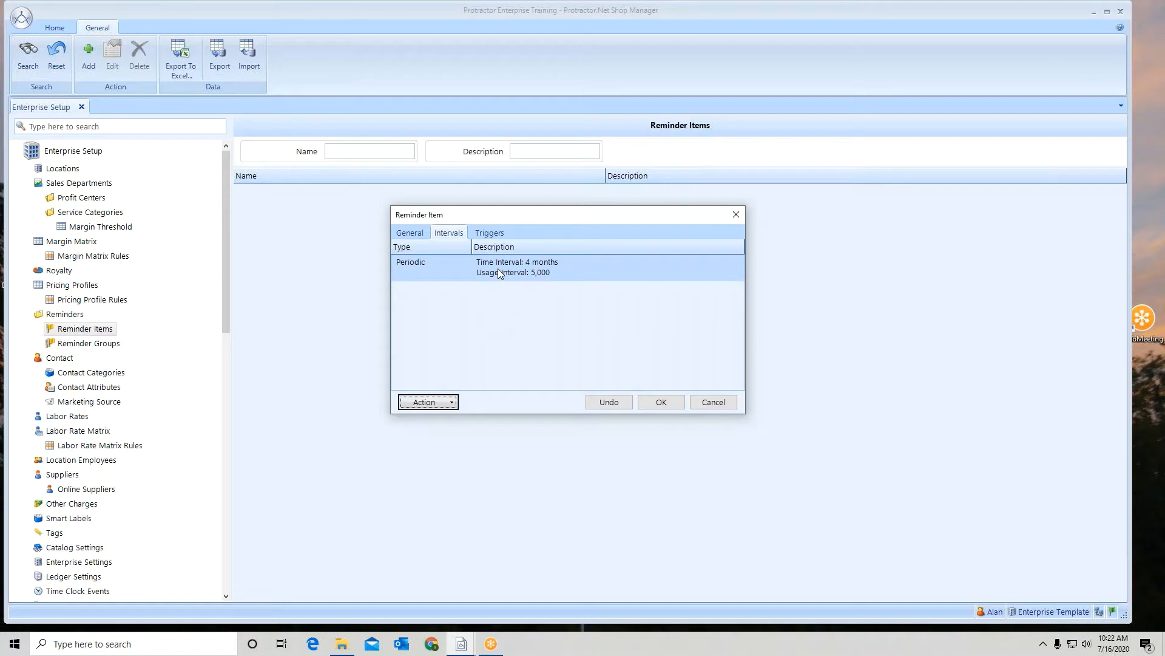
# Add a second periodic reminder interval with a time interval of 6 months and a usage of 7500.
pyautogui.click(454, 402)
pyautogui.click(453, 415)
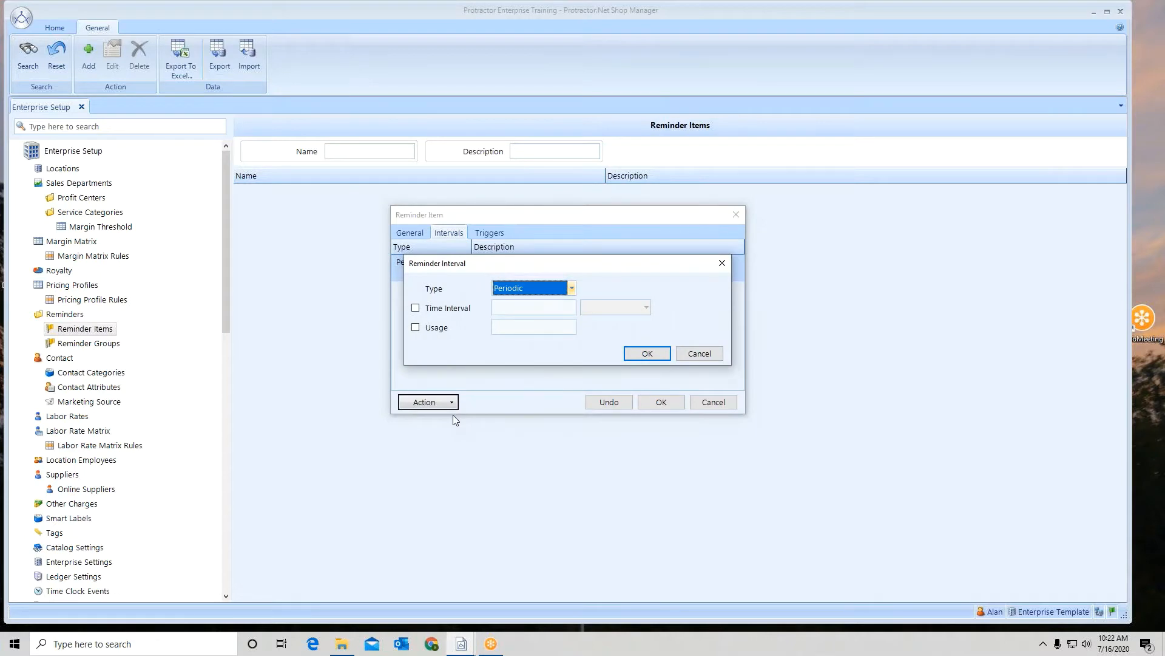
pyautogui.click(415, 307)
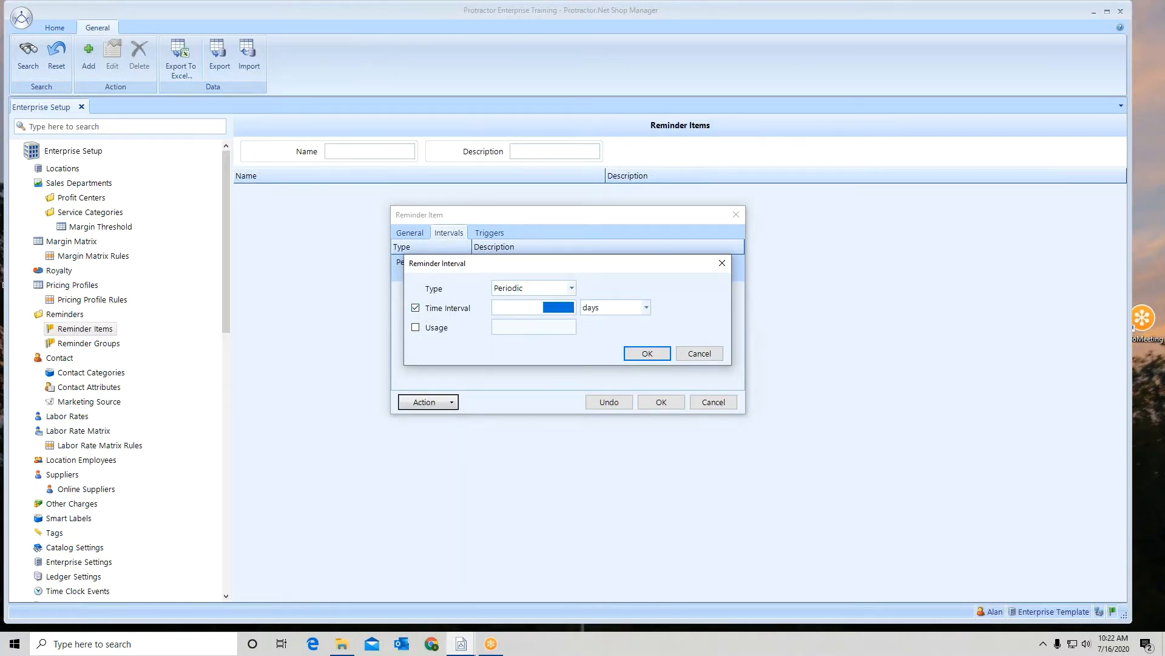
pyautogui.write('6')
pyautogui.click(646, 308)
pyautogui.click(634, 336)
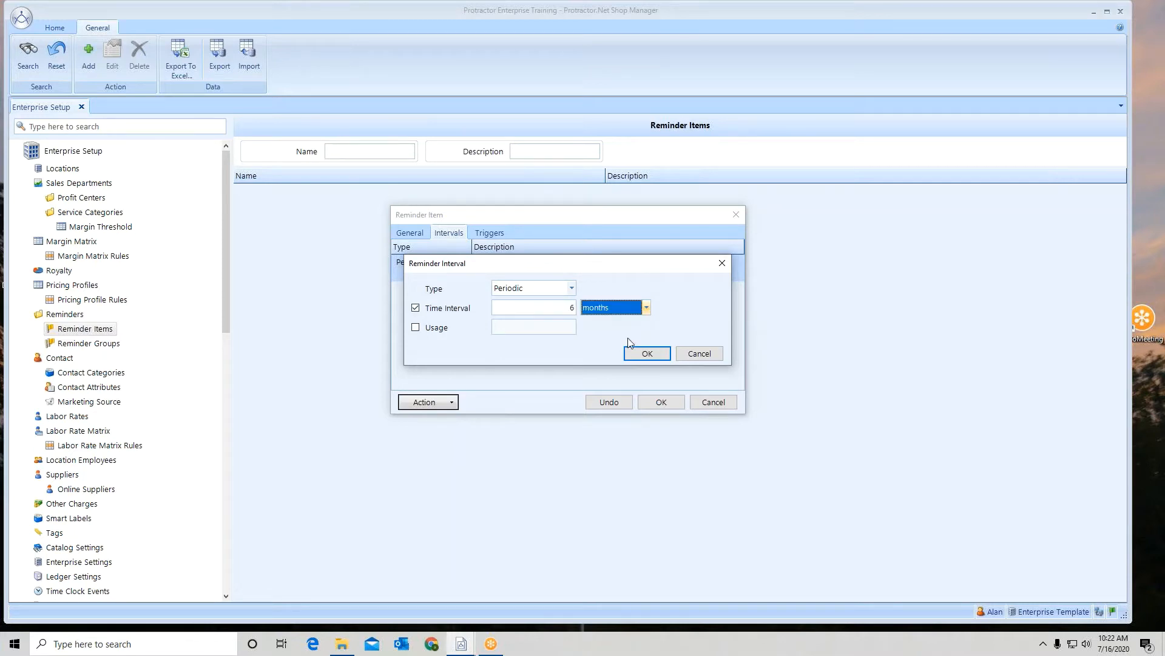
pyautogui.click(415, 327)
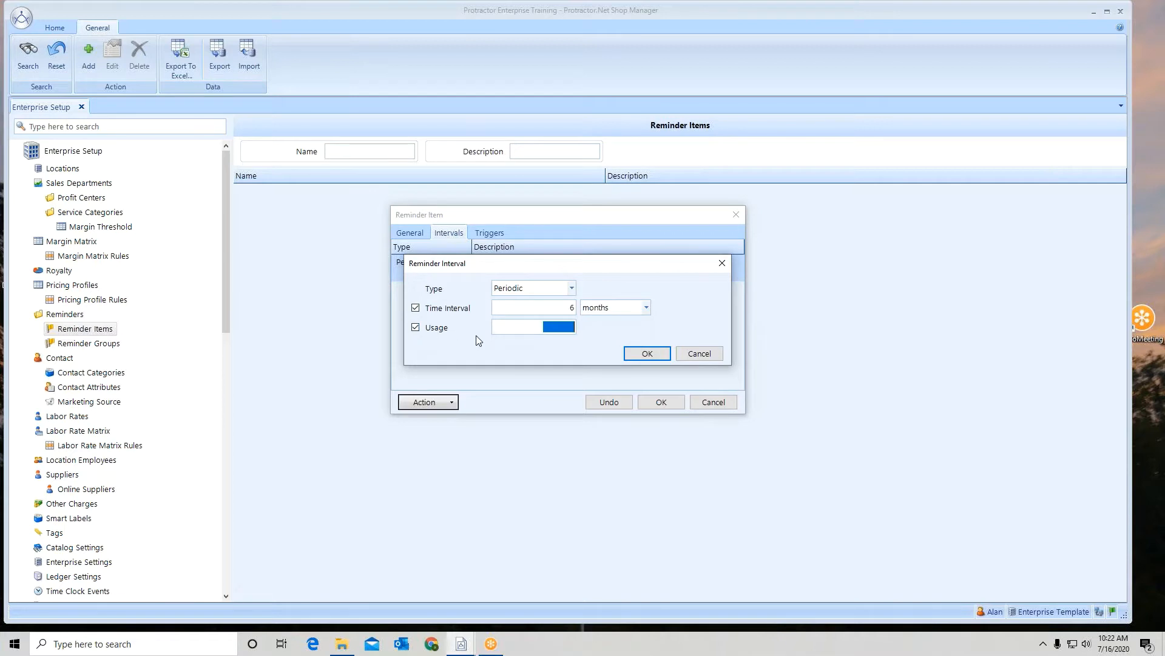
pyautogui.write('7500')
pyautogui.click(657, 356)
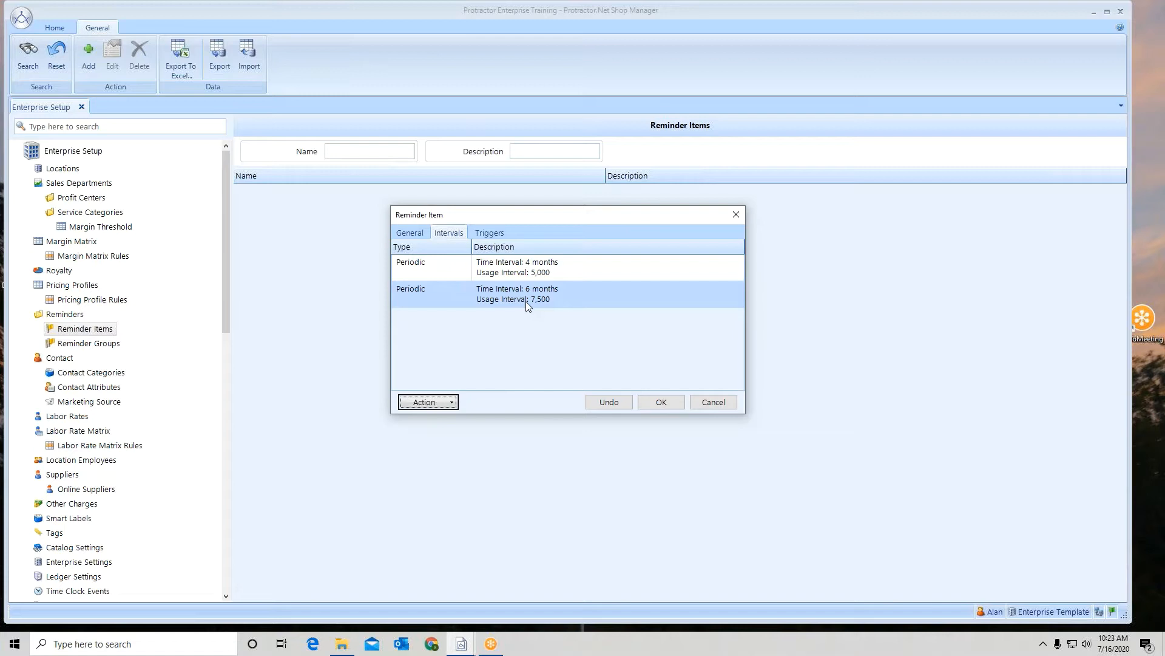
# Start adding service packages as triggers for the reminder item and search the Oil, Lube & Maintenance category.
pyautogui.click(489, 237)
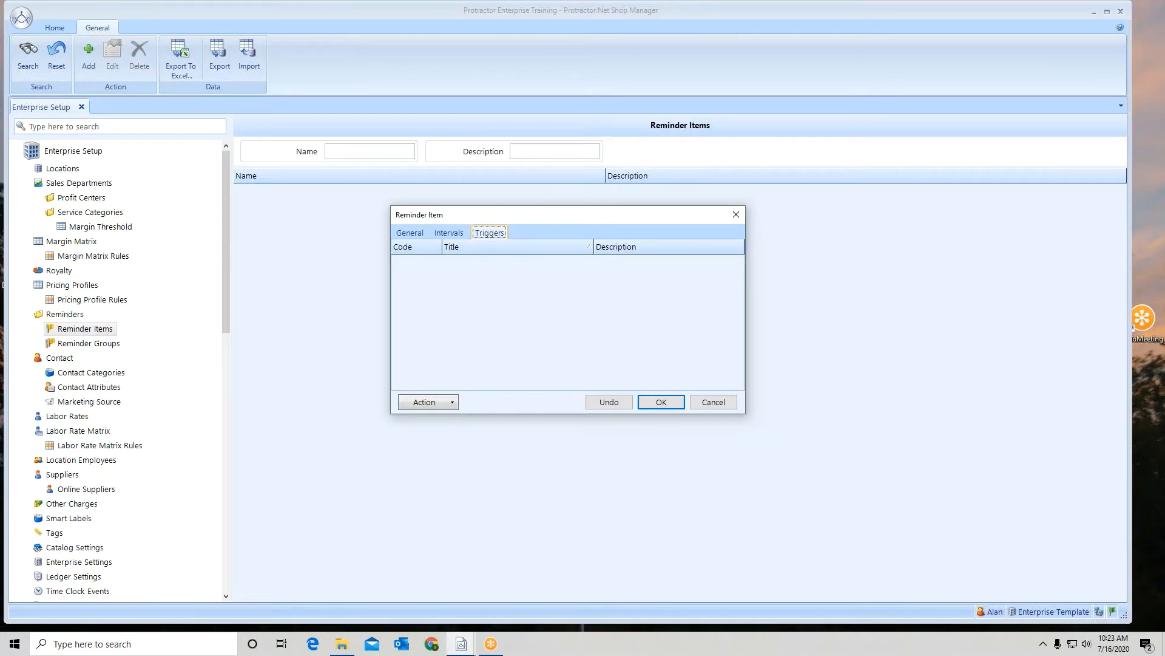
pyautogui.click(451, 403)
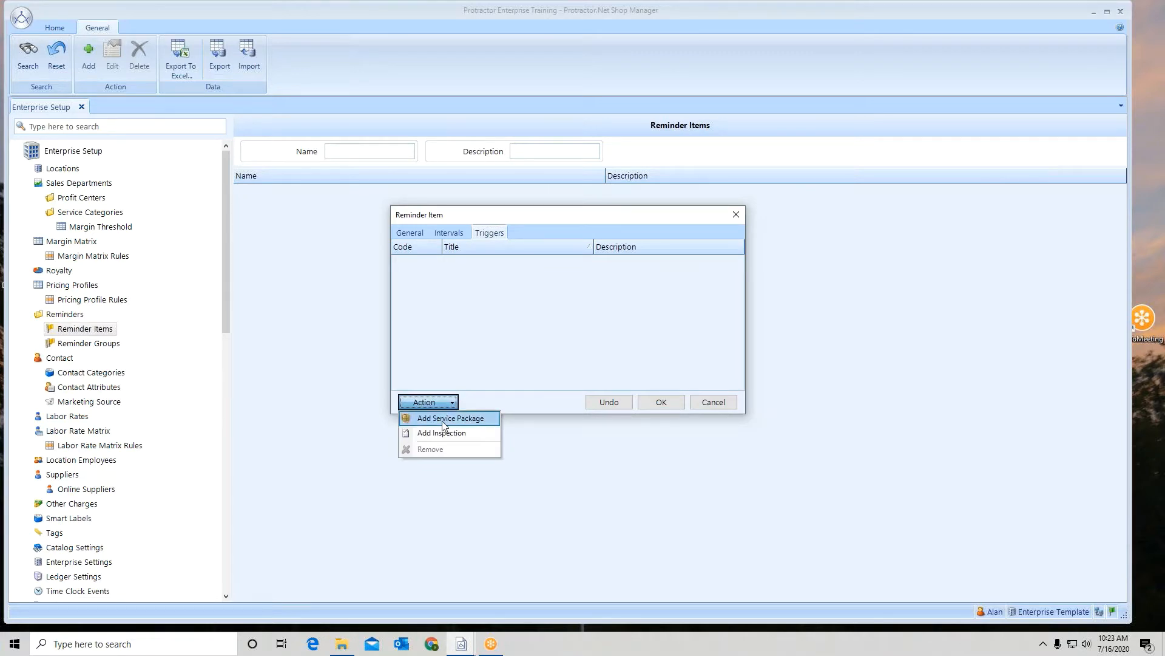
pyautogui.click(442, 418)
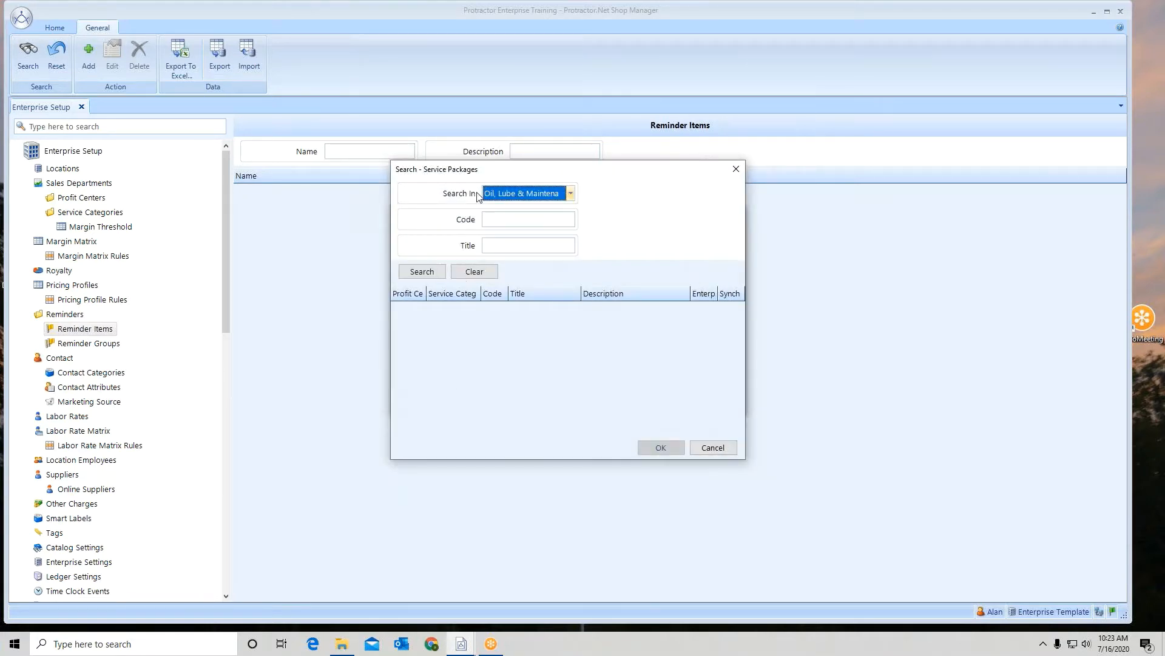
pyautogui.click(571, 194)
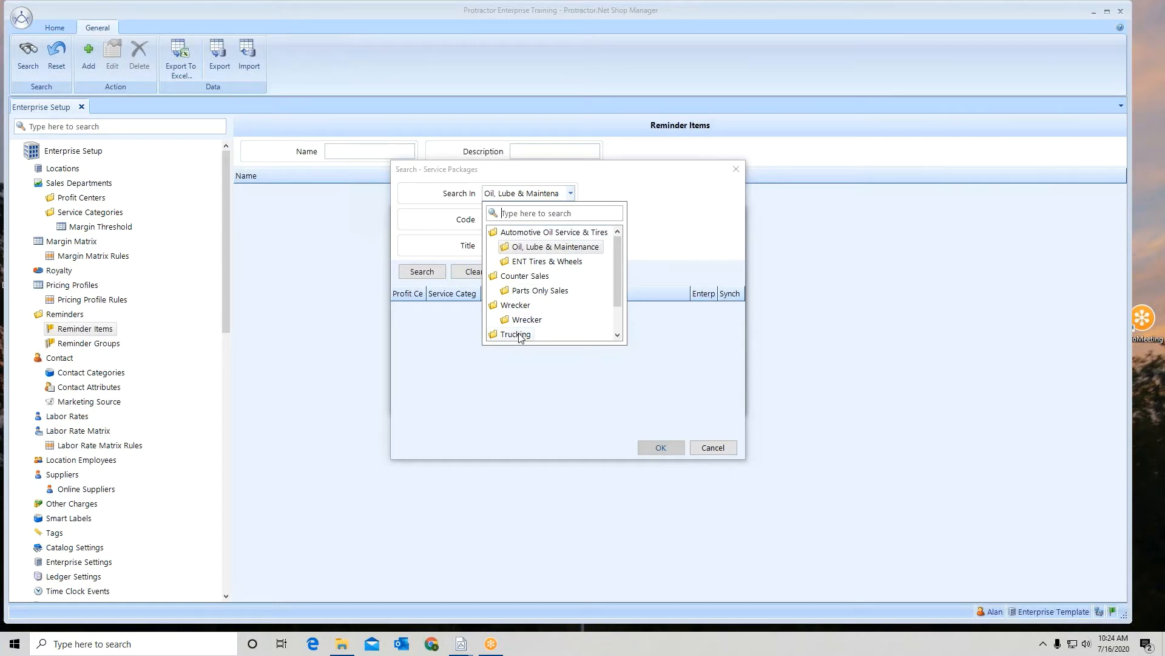
pyautogui.click(537, 247)
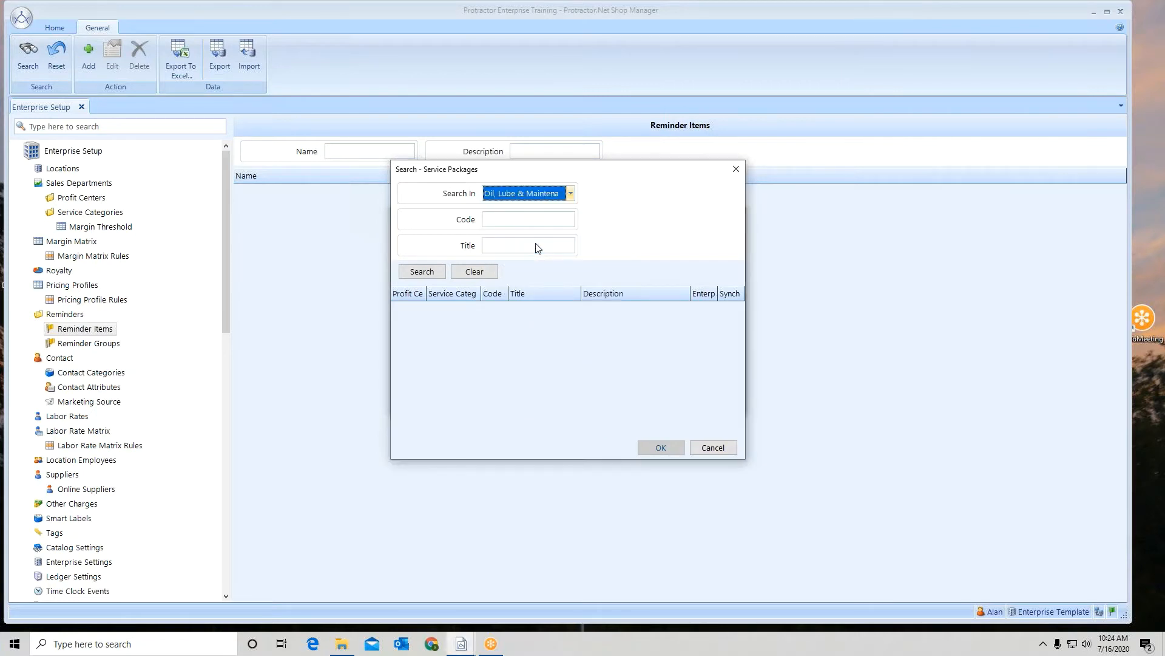
pyautogui.click(424, 272)
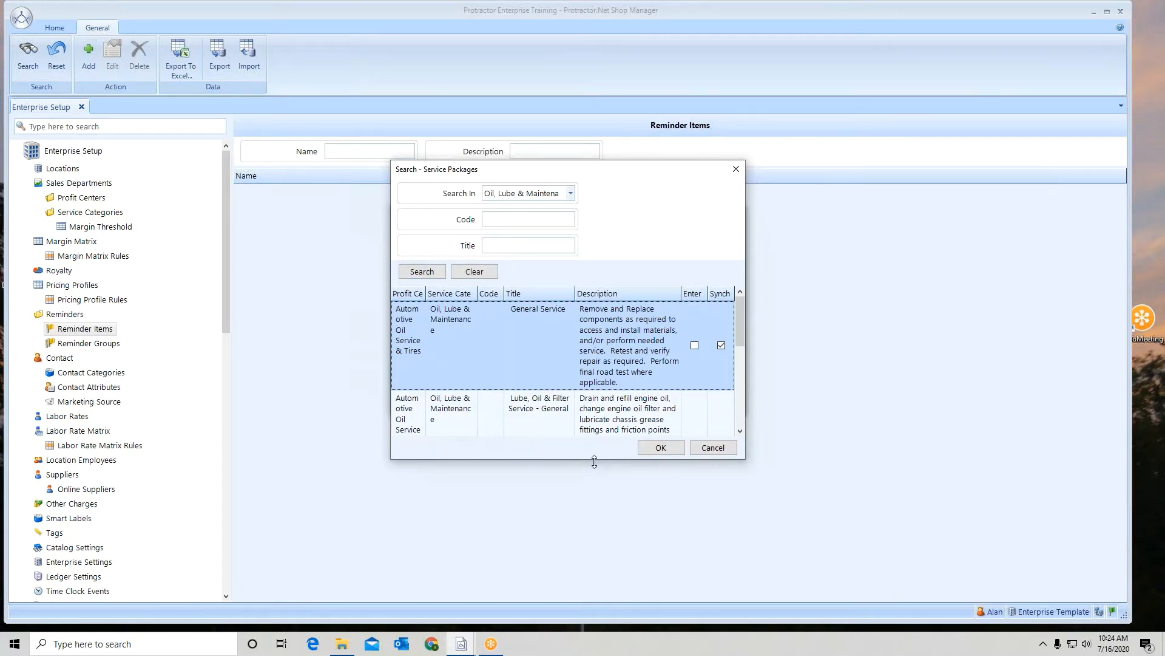
# Add the General, Blended Oil, Conventional Oil, Diesel and Synthetic Oil versions of Lube, Oil & Filter Service as triggers and save the reminder item.
pyautogui.moveTo(594, 462); pyautogui.dragTo(595, 579)
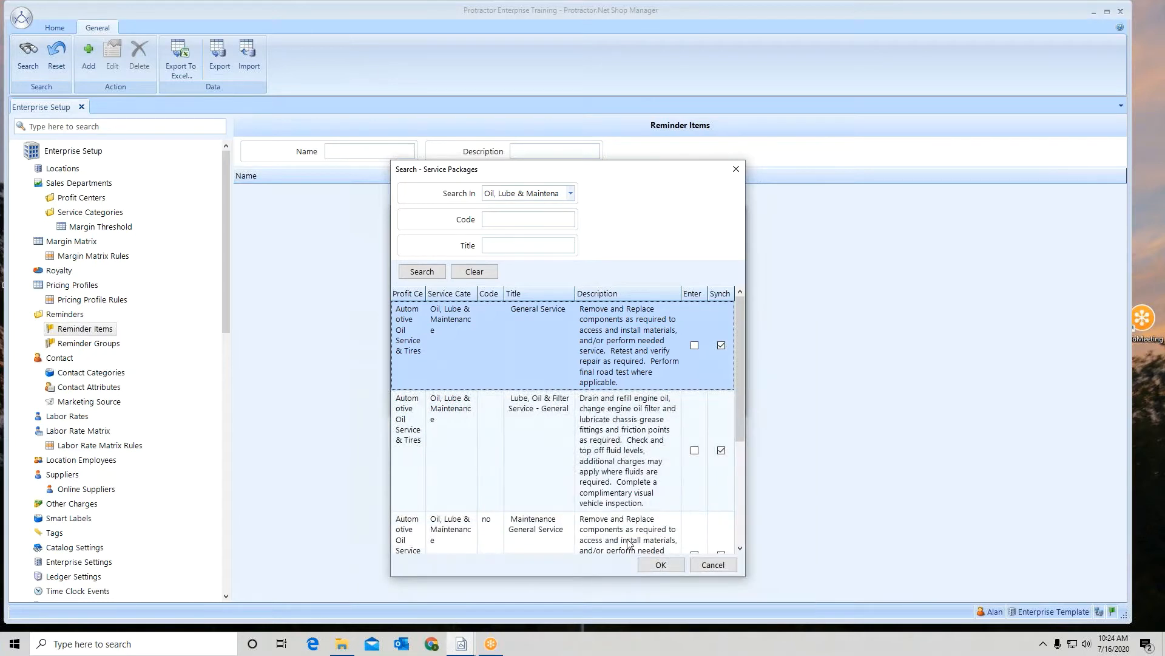
pyautogui.moveTo(738, 388); pyautogui.dragTo(738, 396)
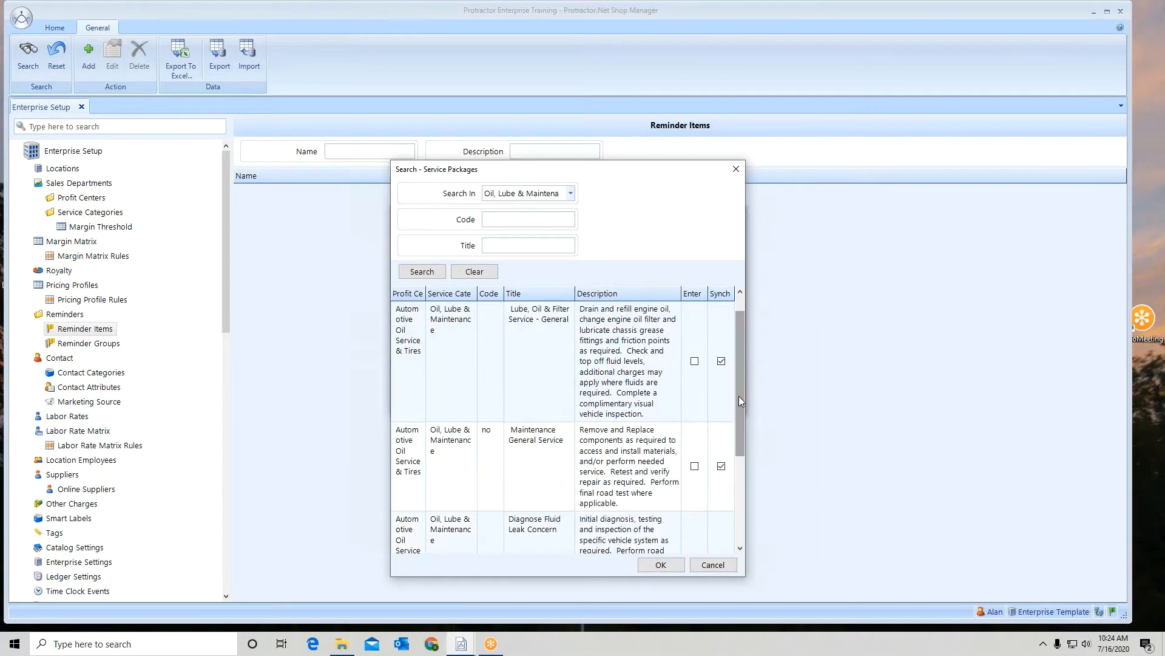
pyautogui.click(540, 346)
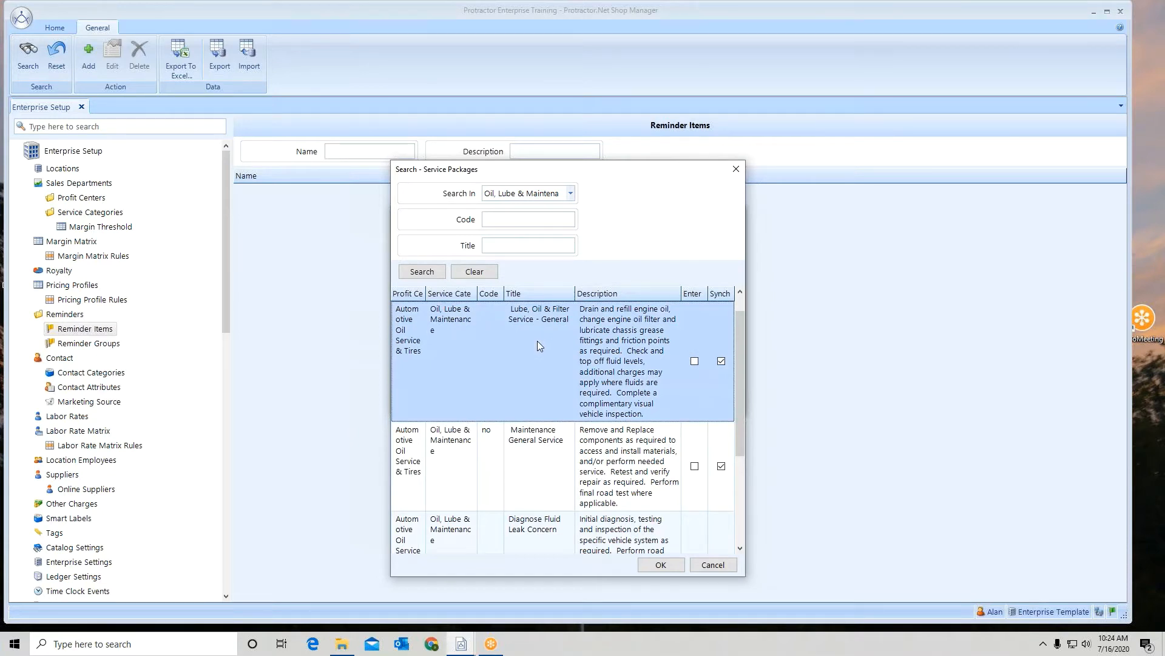
pyautogui.click(741, 548)
pyautogui.click(740, 548)
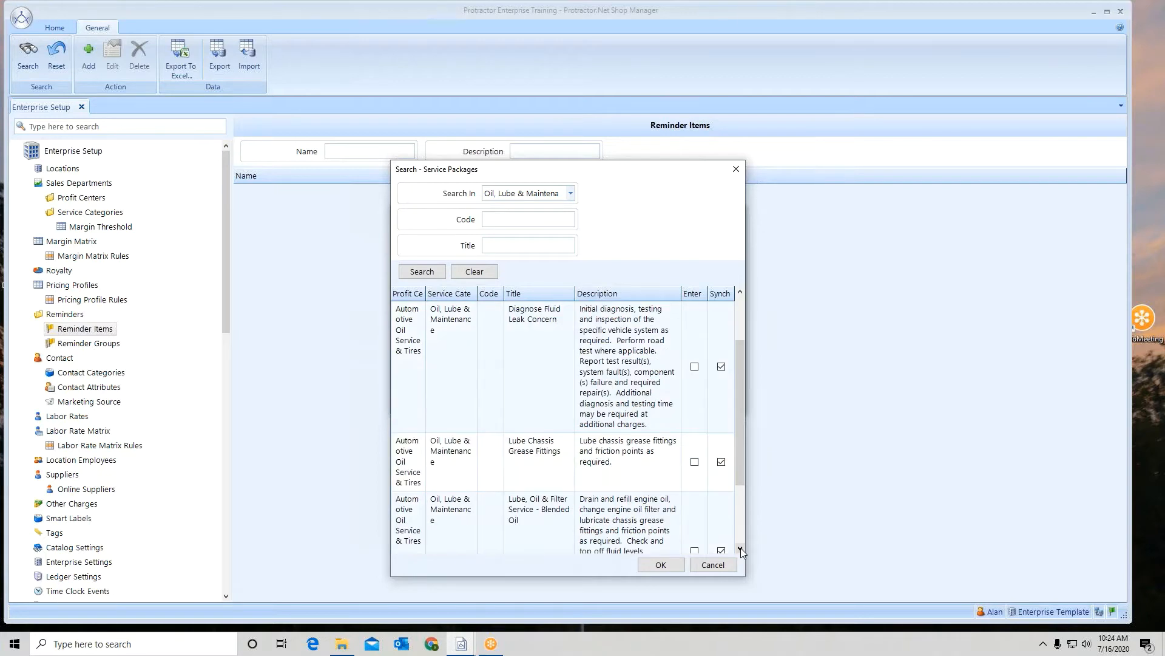
pyautogui.click(741, 548)
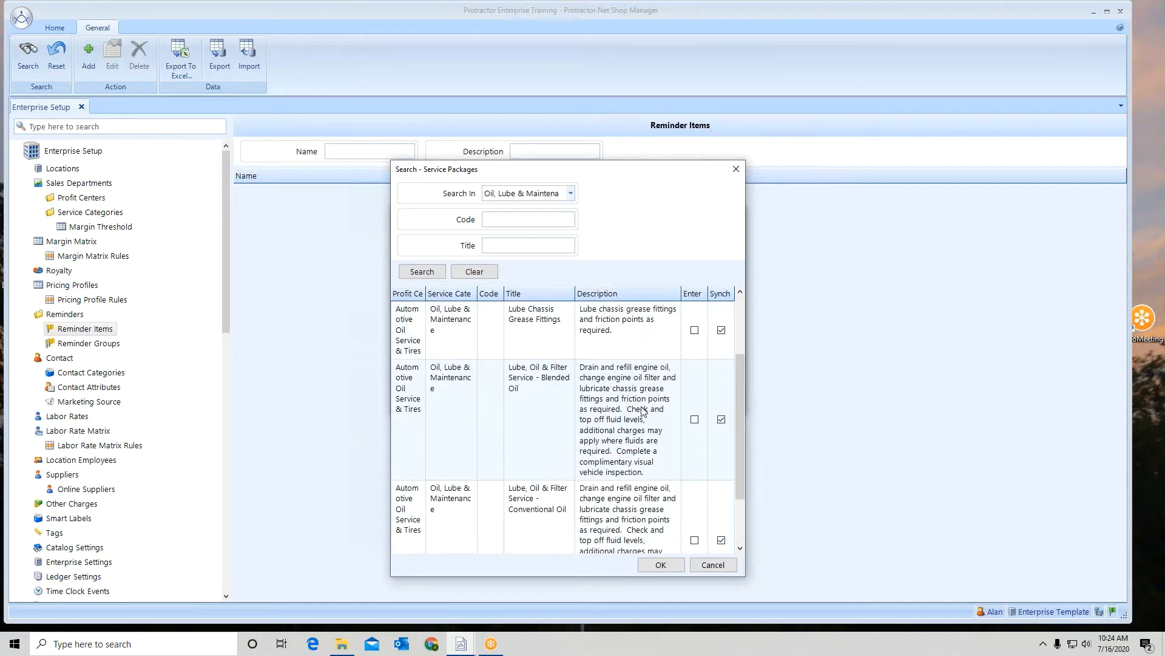
pyautogui.click(536, 421)
pyautogui.keyDown('ctrl'); pyautogui.click(551, 504); pyautogui.keyUp('ctrl')
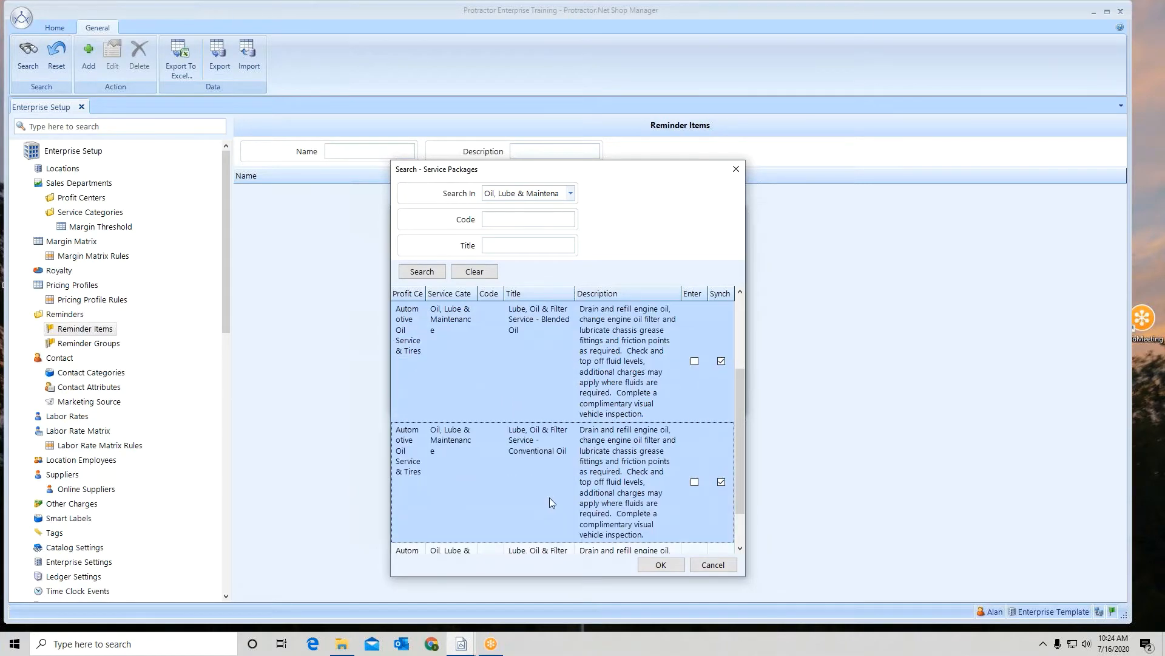
pyautogui.scroll(-2, 581, 491)
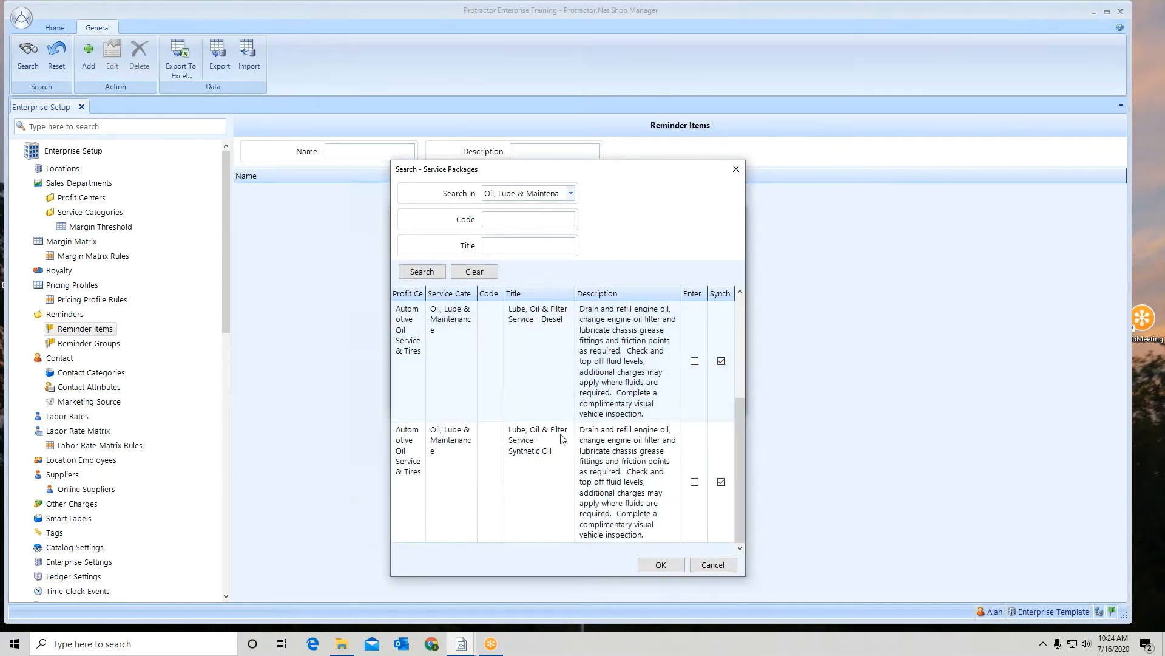
pyautogui.keyDown('ctrl'); pyautogui.click(546, 329); pyautogui.keyUp('ctrl')
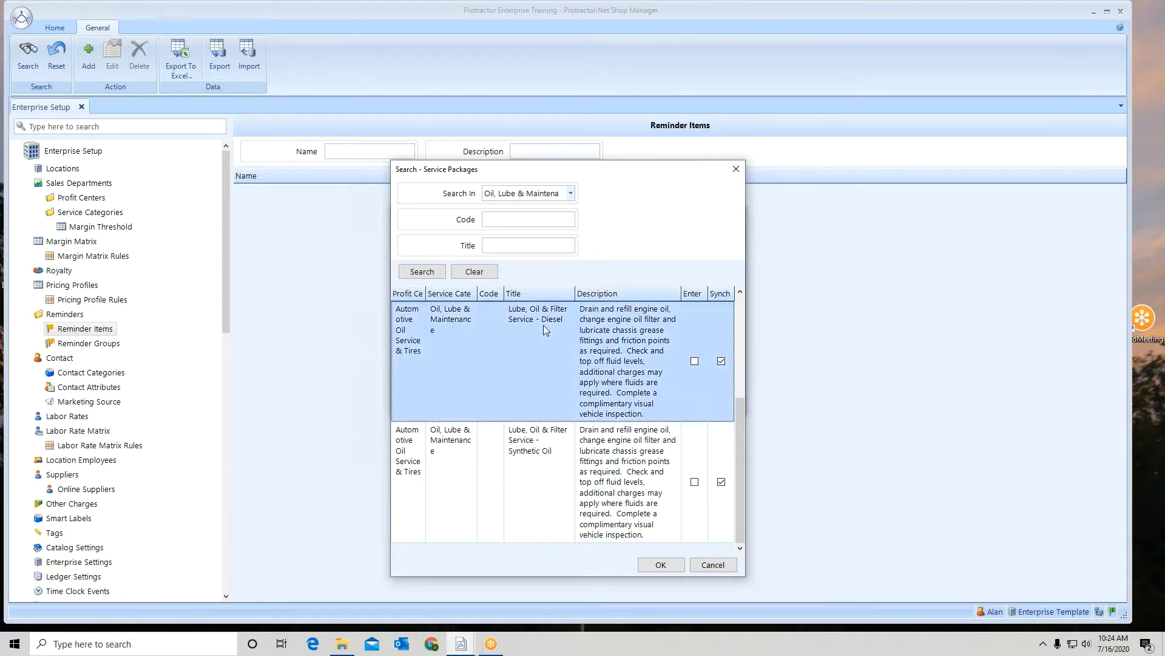
pyautogui.keyDown('ctrl'); pyautogui.click(559, 471); pyautogui.keyUp('ctrl')
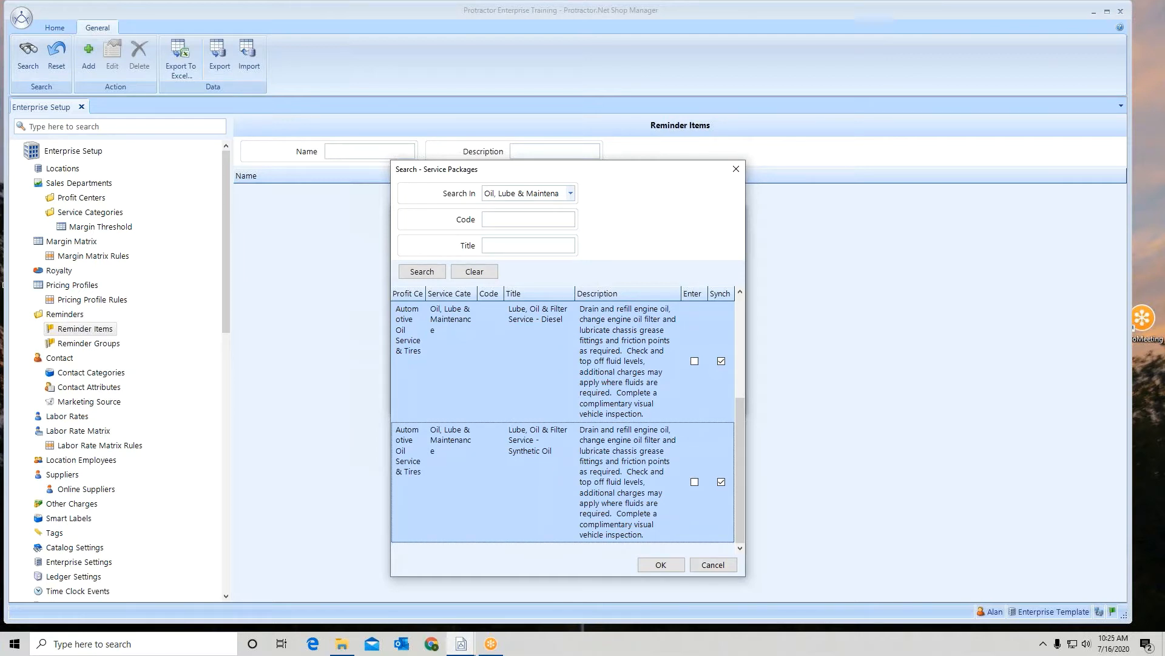
pyautogui.click(660, 565)
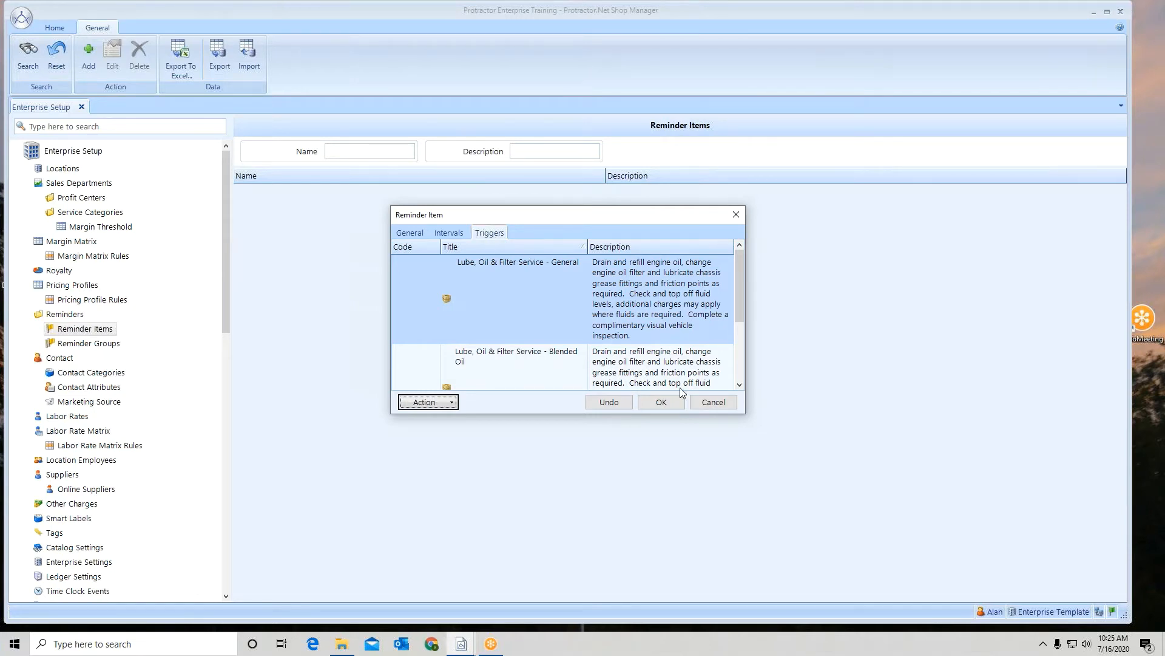
pyautogui.click(665, 402)
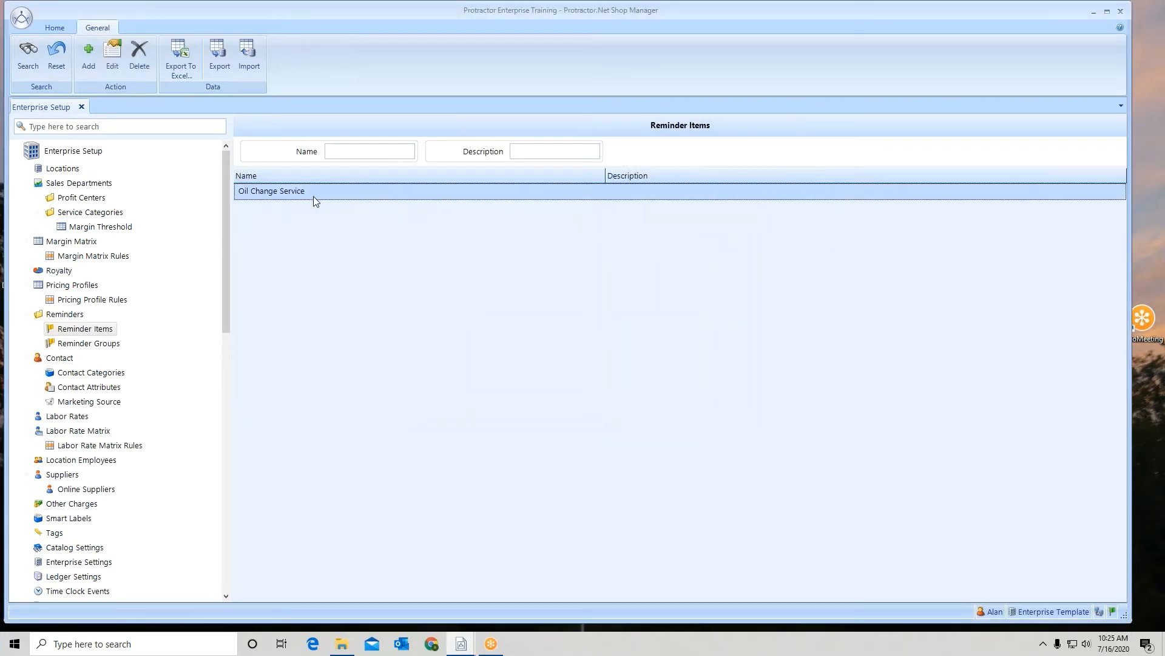
# Start a new reminder item and name it Tire Rotation.
pyautogui.click(110, 59)
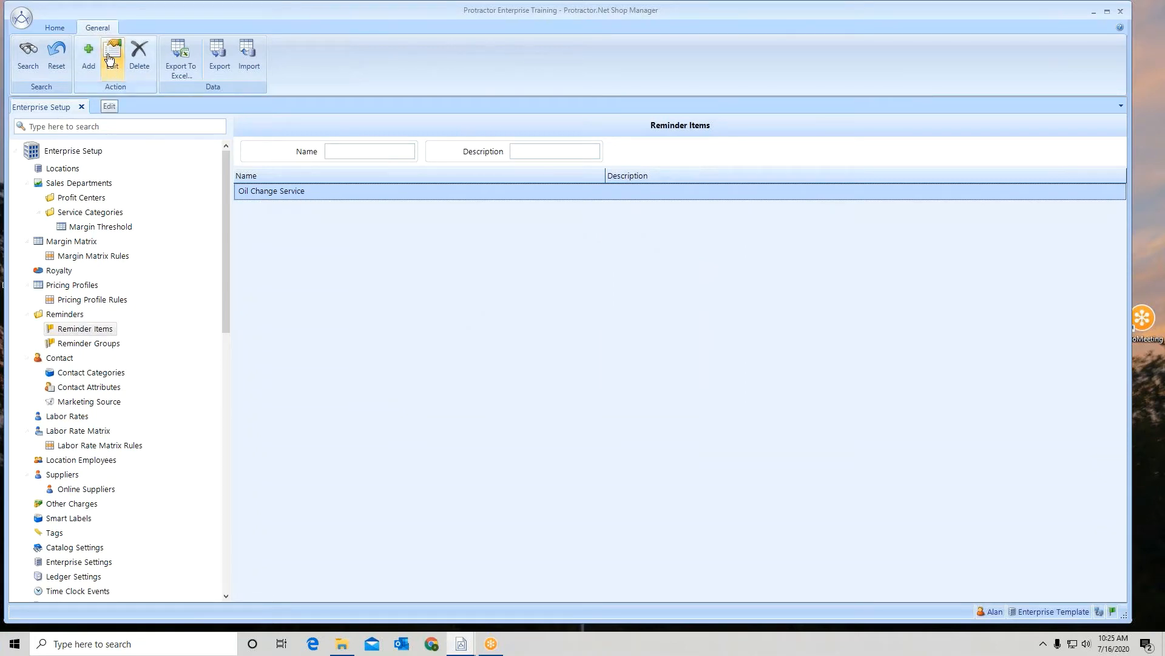
pyautogui.click(89, 53)
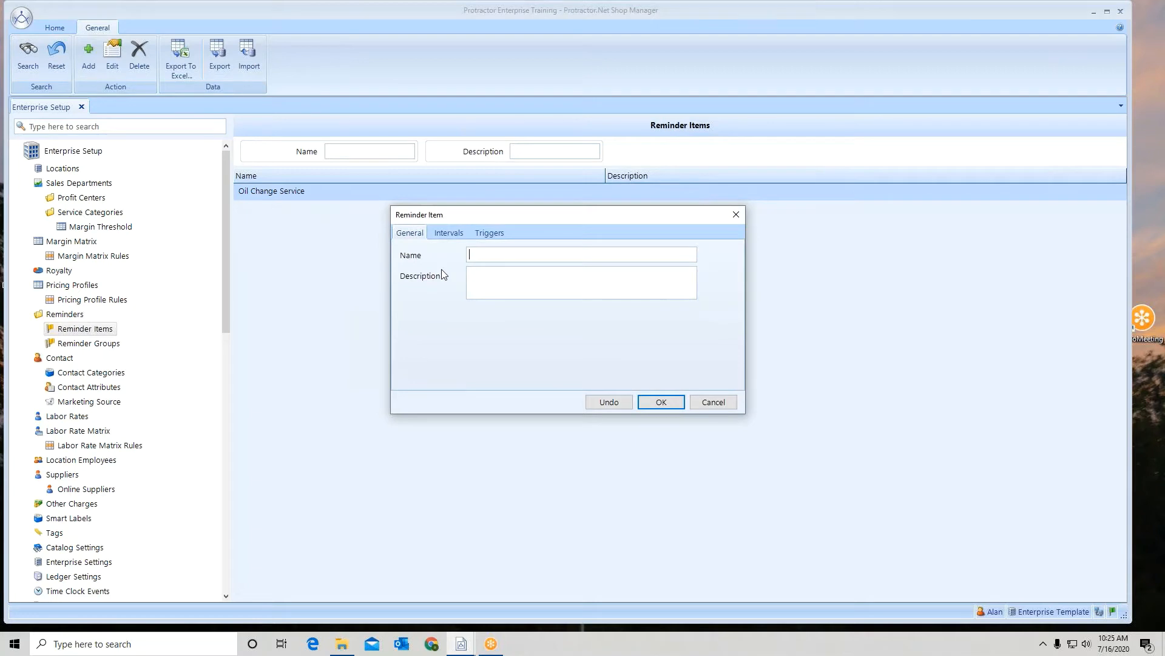
pyautogui.write('Tire Rotation')
# Add a periodic reminder interval with a time interval of 12 months to the Tire Rotation item.
pyautogui.click(449, 234)
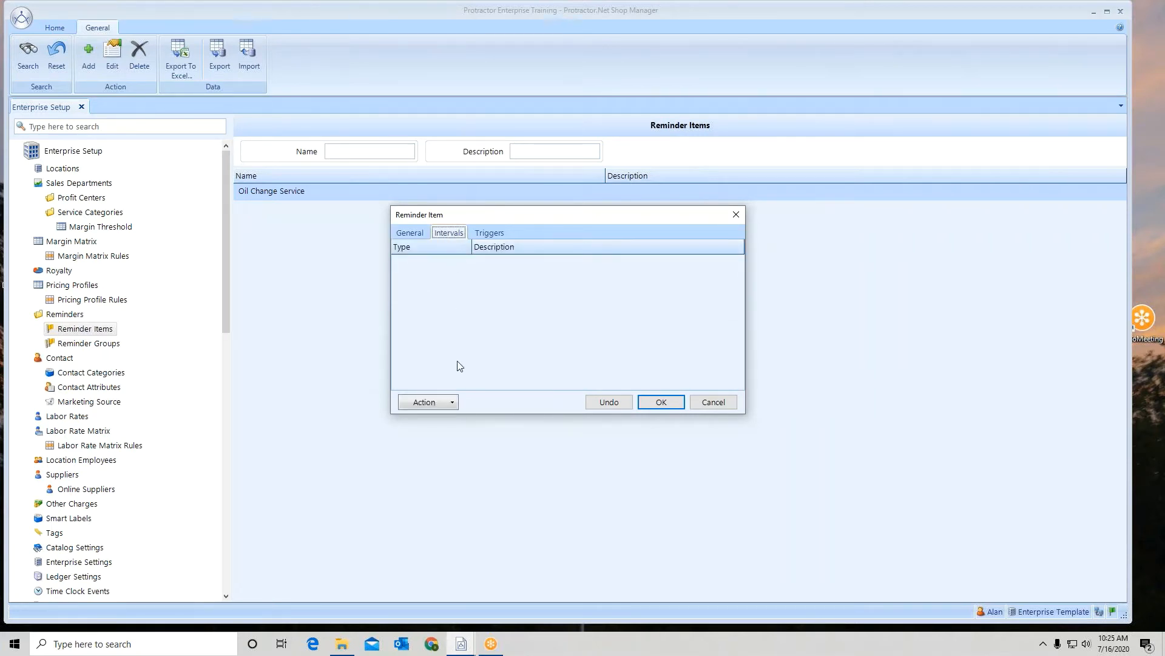
pyautogui.click(452, 402)
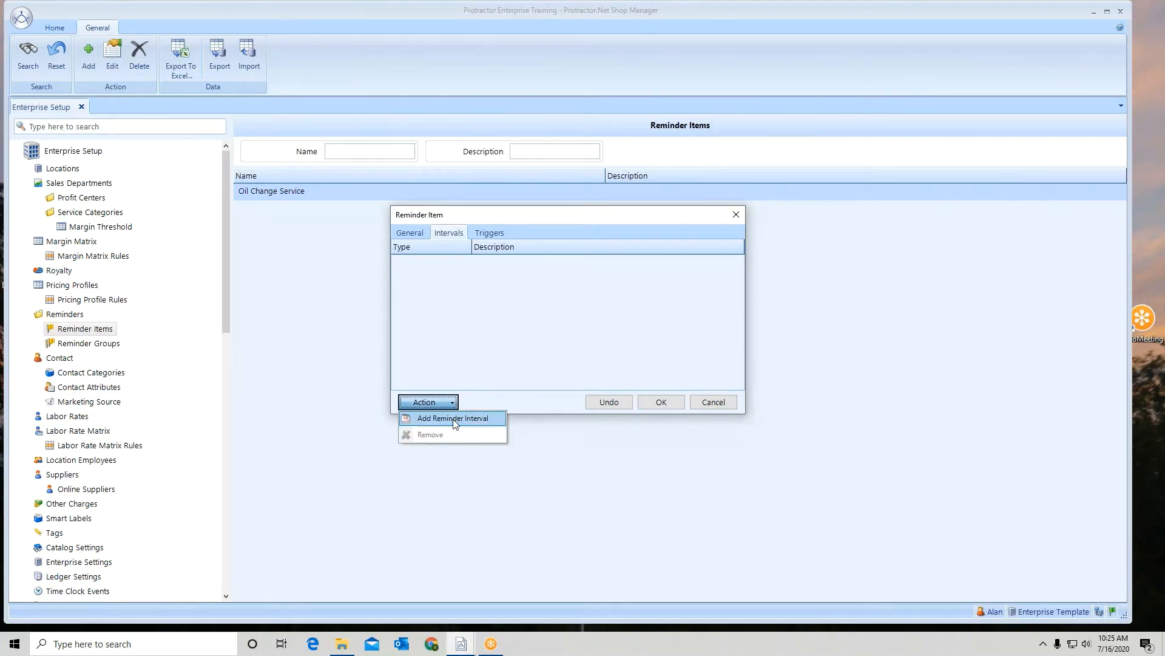
pyautogui.click(452, 419)
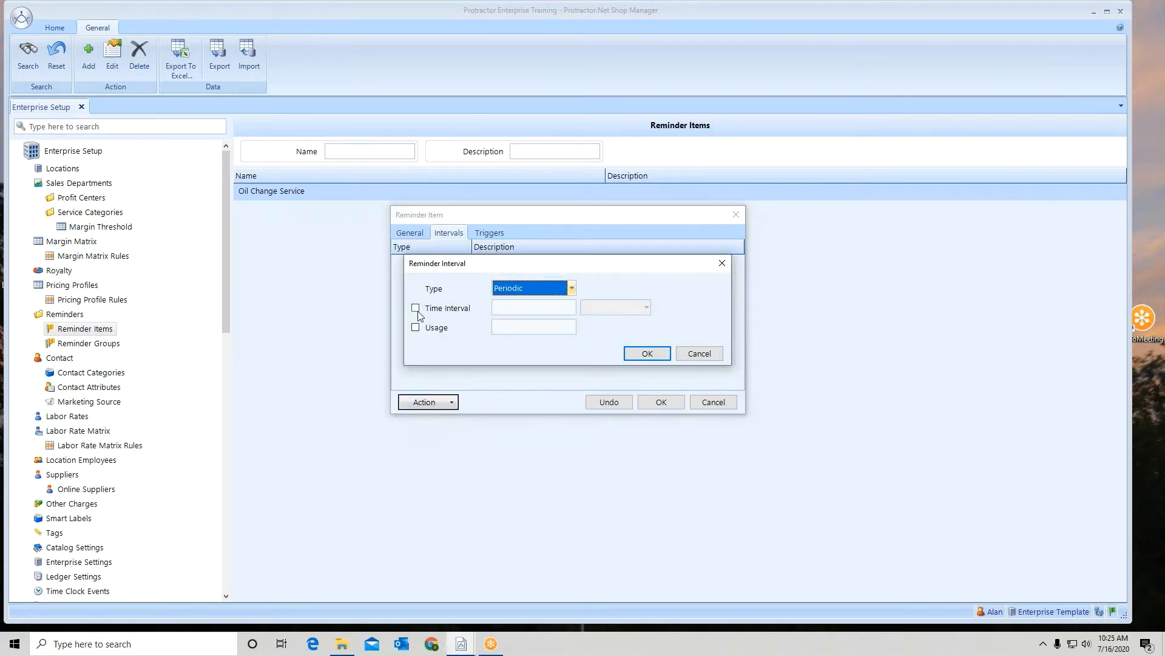
pyautogui.click(416, 308)
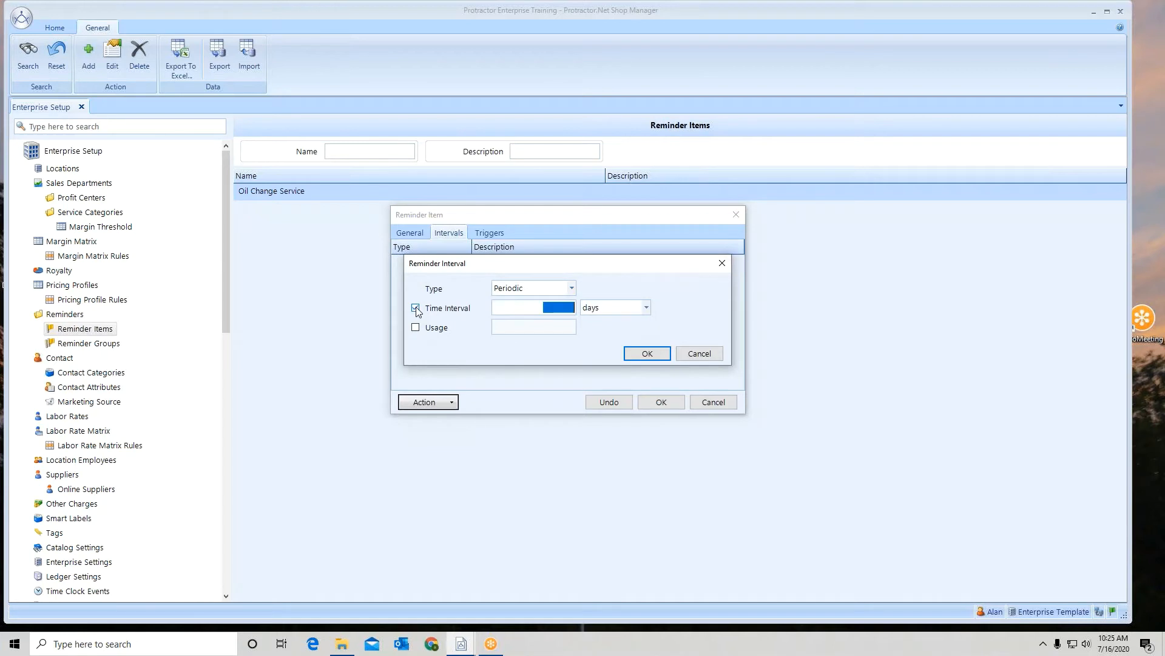
pyautogui.write('12')
pyautogui.click(647, 308)
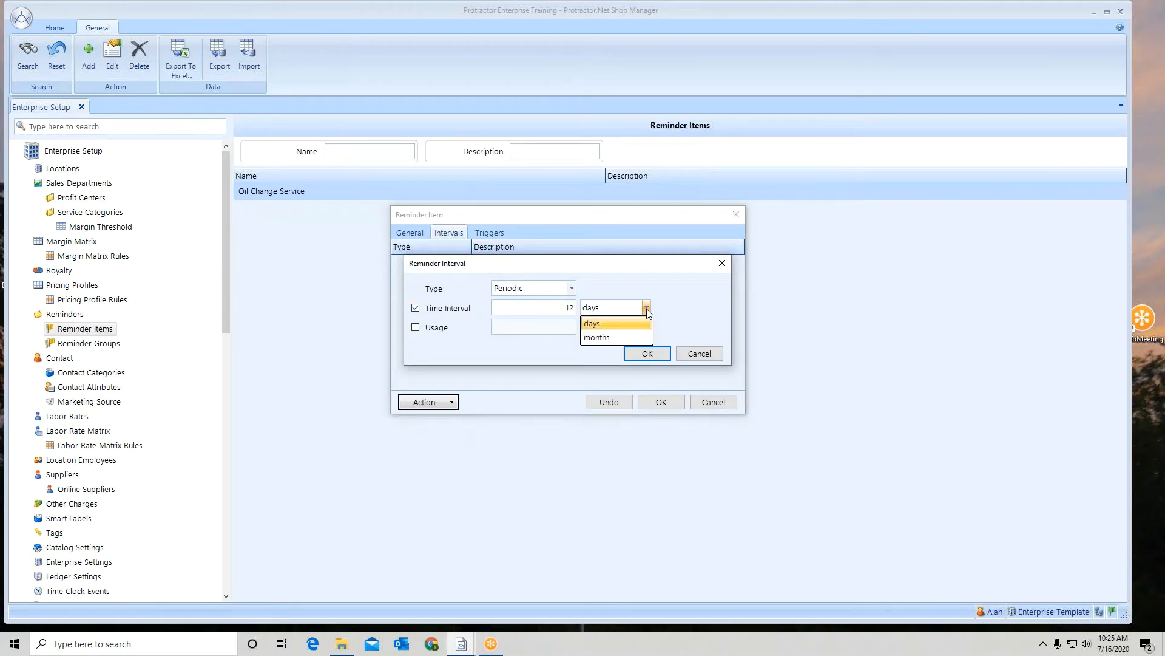
pyautogui.click(633, 335)
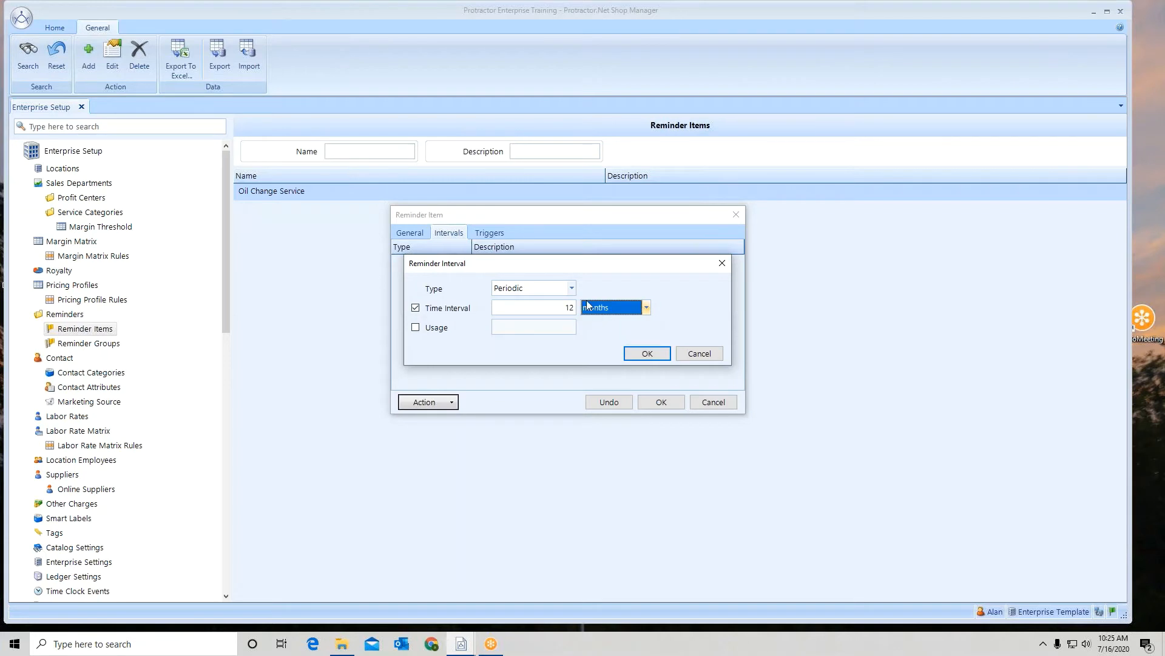
pyautogui.click(572, 288)
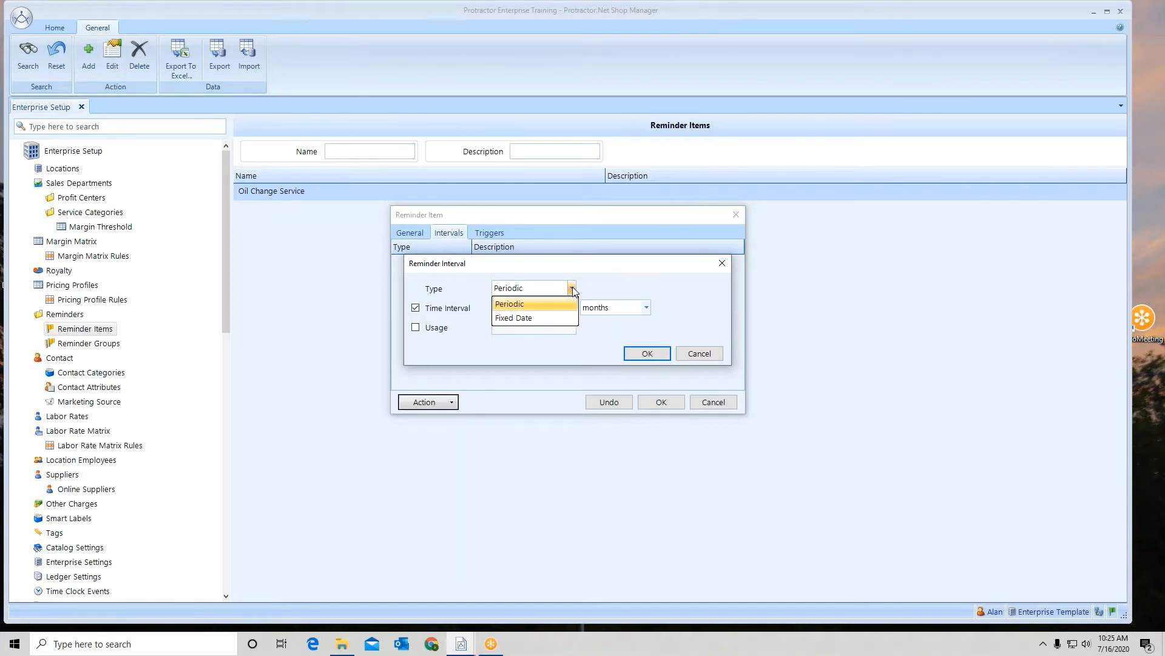
pyautogui.click(612, 287)
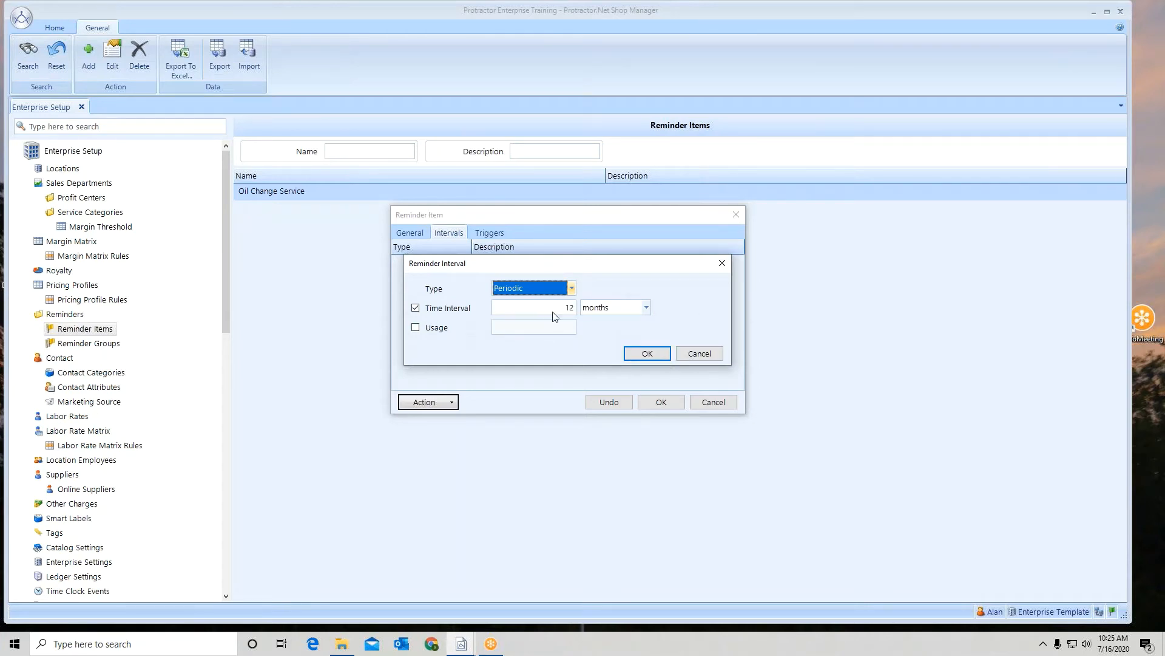
pyautogui.click(643, 354)
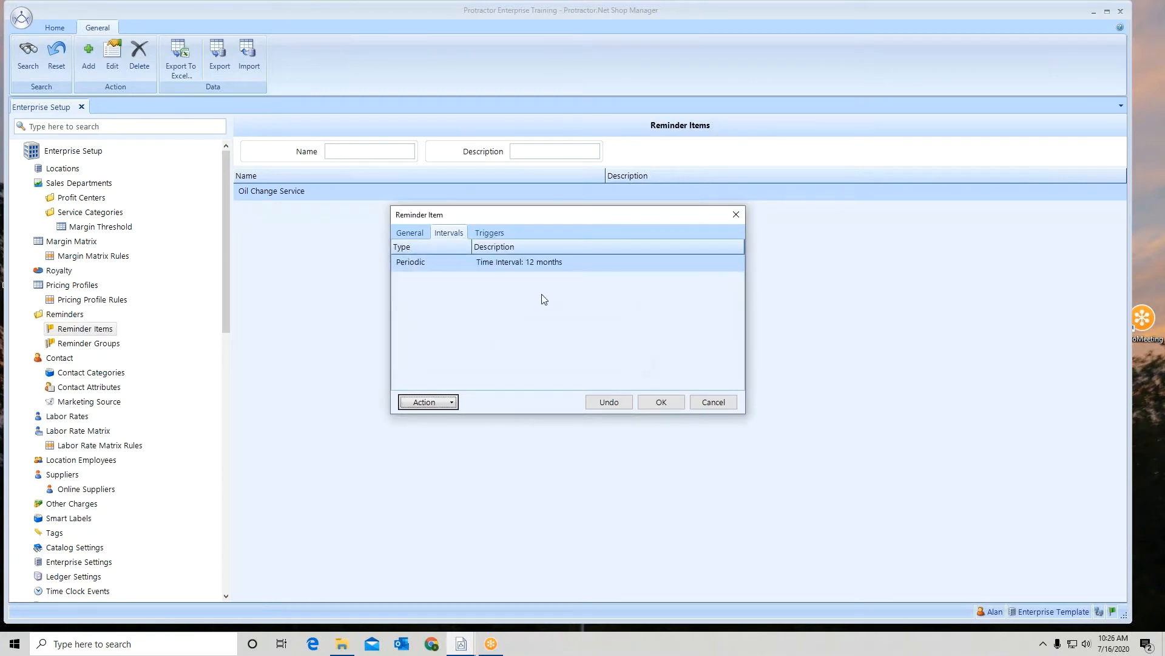
# Start adding service packages as triggers and search the ENT Tires & Wheels category for titles containing "rotat".
pyautogui.click(489, 232)
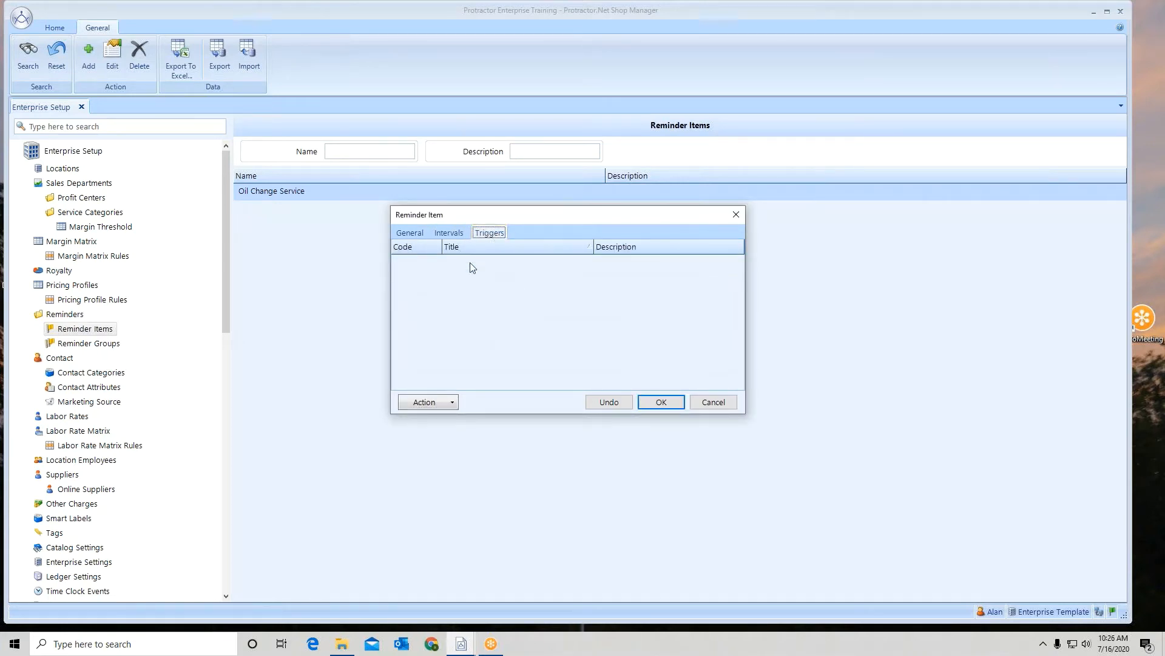
pyautogui.click(454, 402)
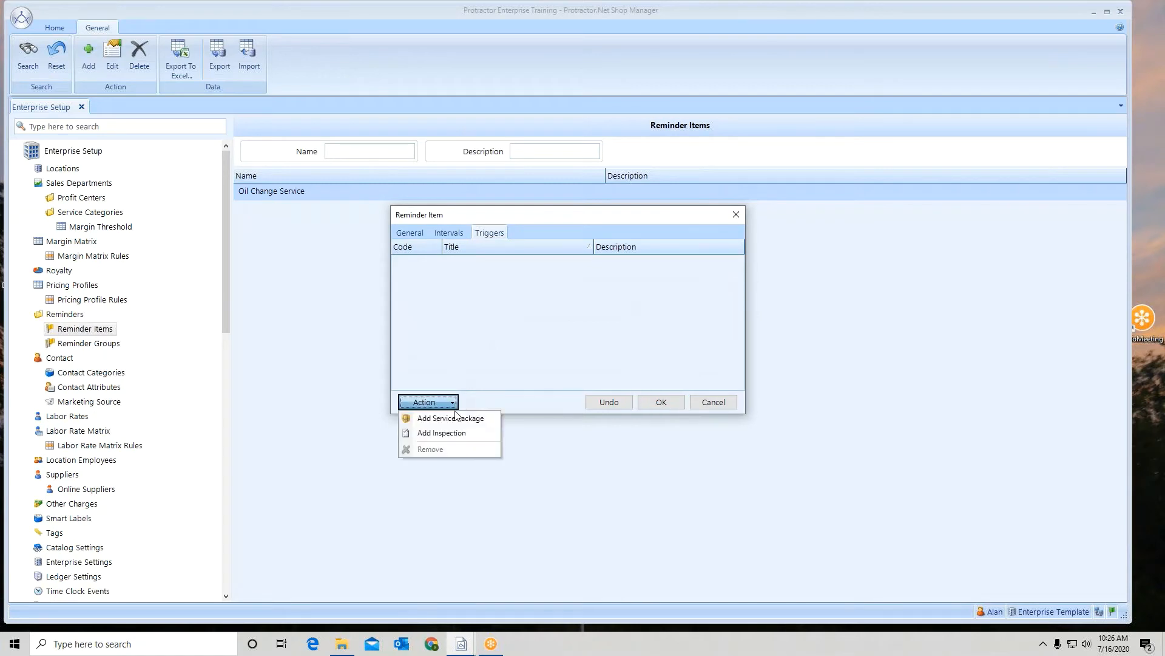
pyautogui.click(457, 419)
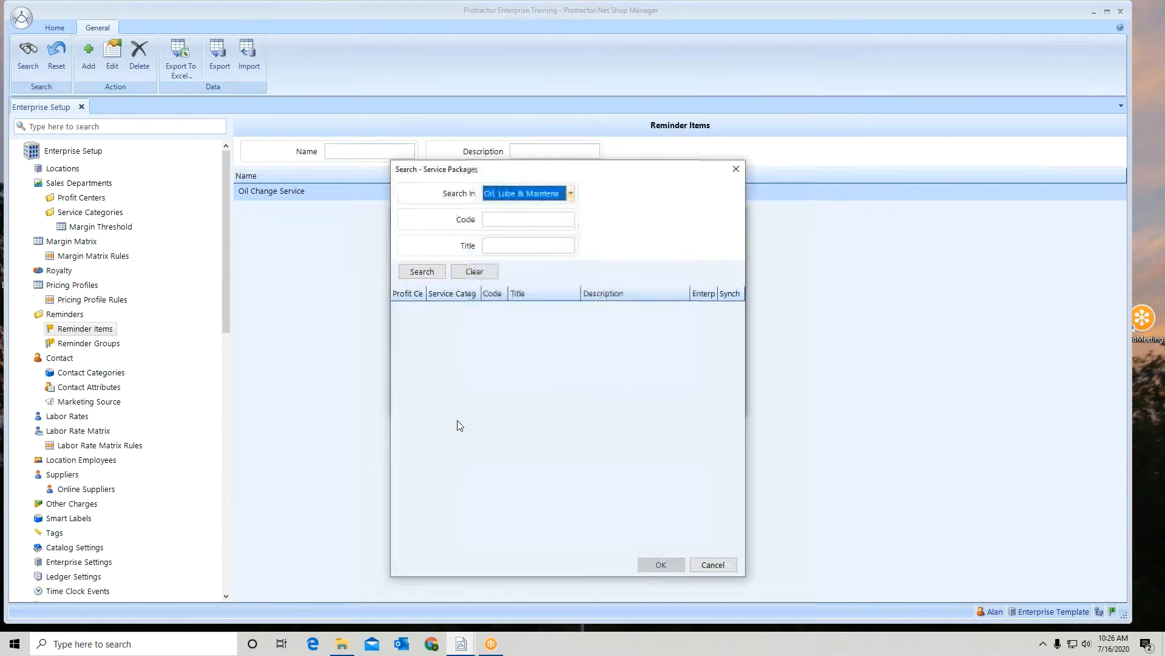
pyautogui.click(570, 193)
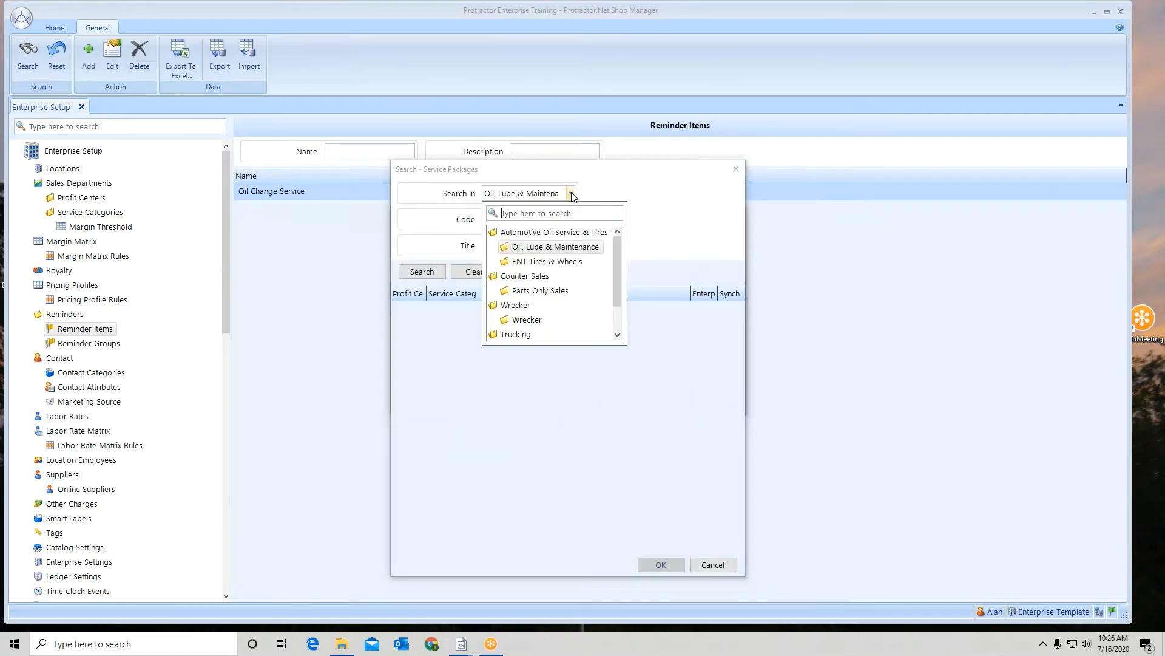
pyautogui.click(559, 261)
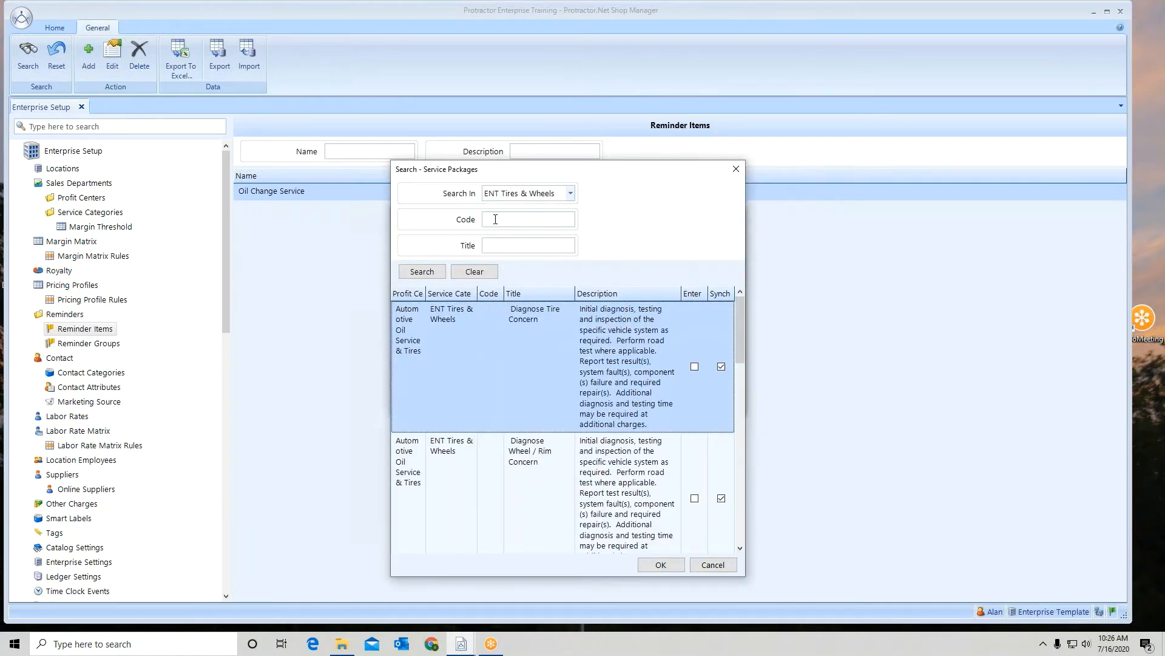
pyautogui.click(494, 244)
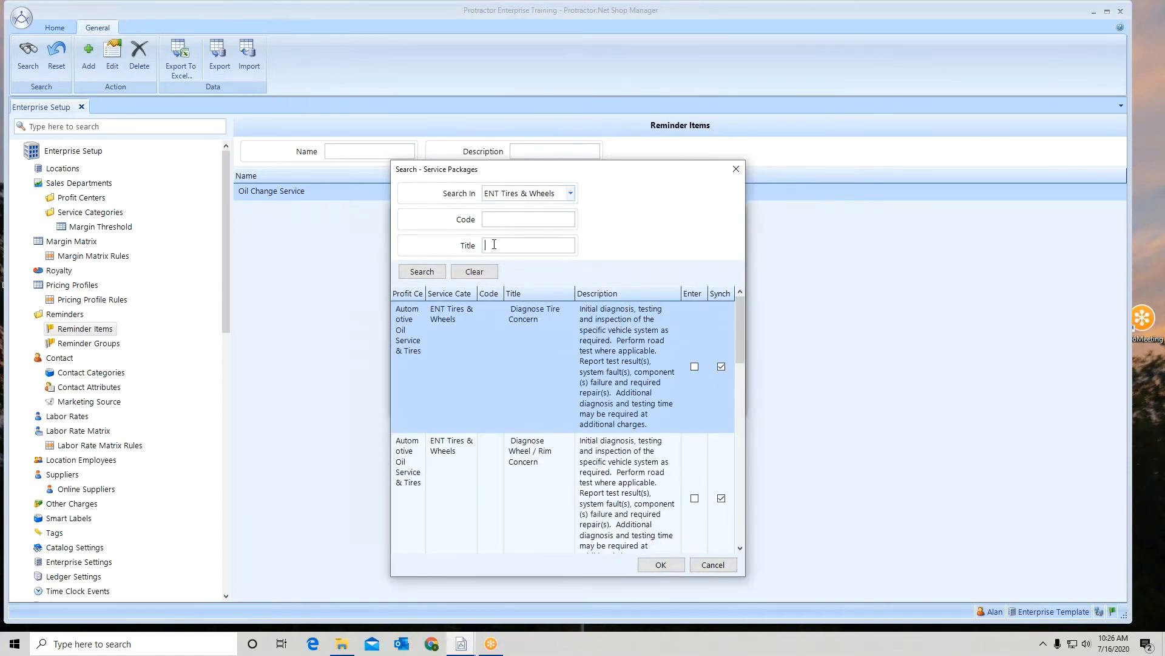
pyautogui.write('rotat')
pyautogui.click(422, 271)
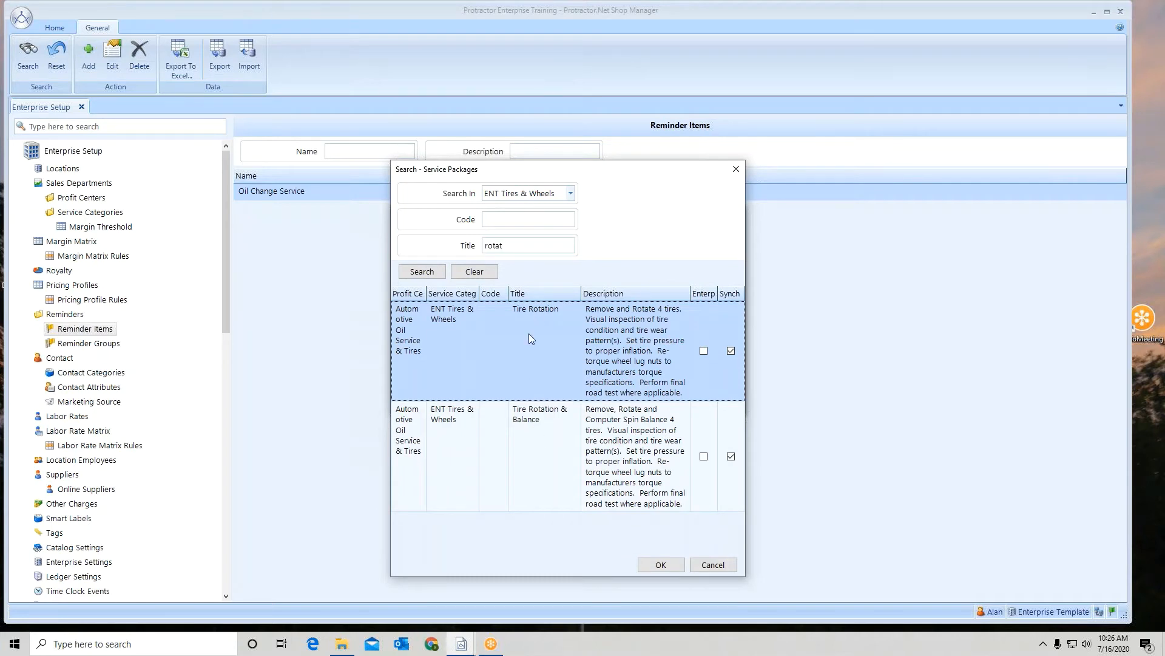
# Add the Tire Rotation and Tire Rotation & Balance service packages as triggers and save the reminder item.
pyautogui.keyDown('ctrl'); pyautogui.click(529, 419); pyautogui.keyUp('ctrl')
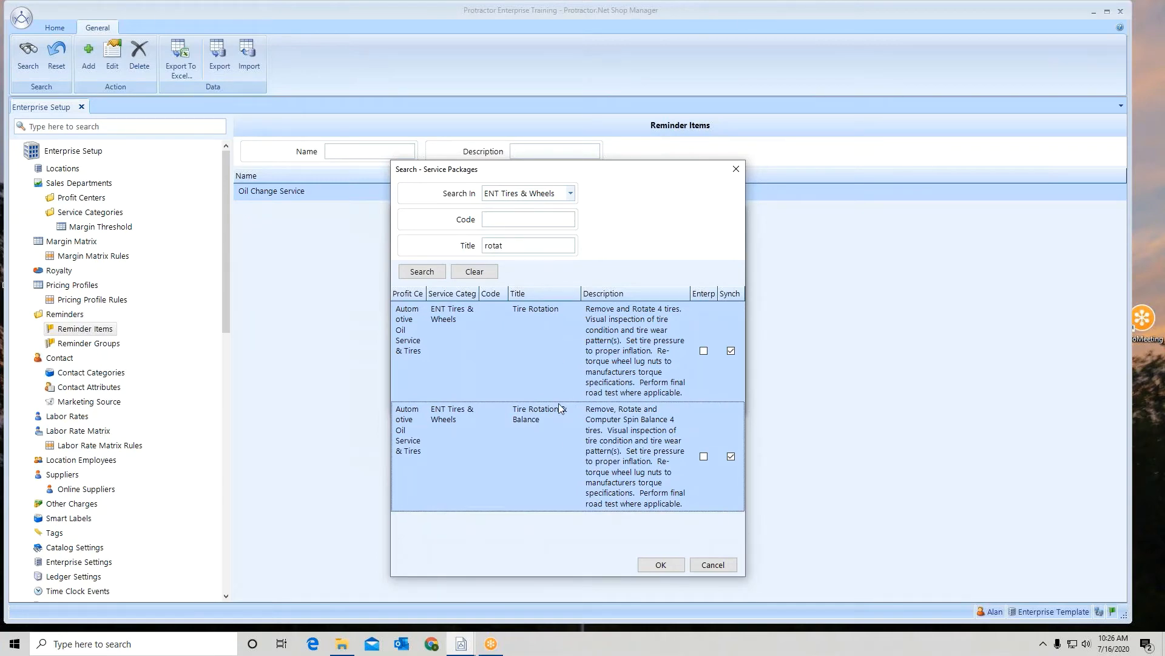
pyautogui.click(658, 565)
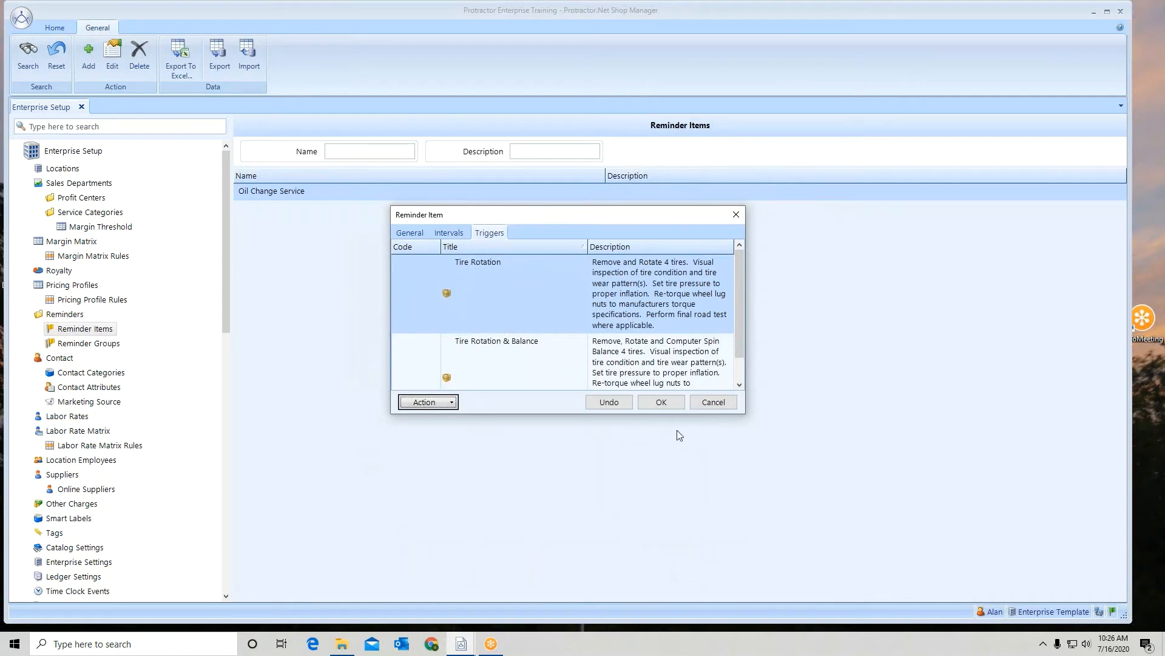
pyautogui.click(672, 403)
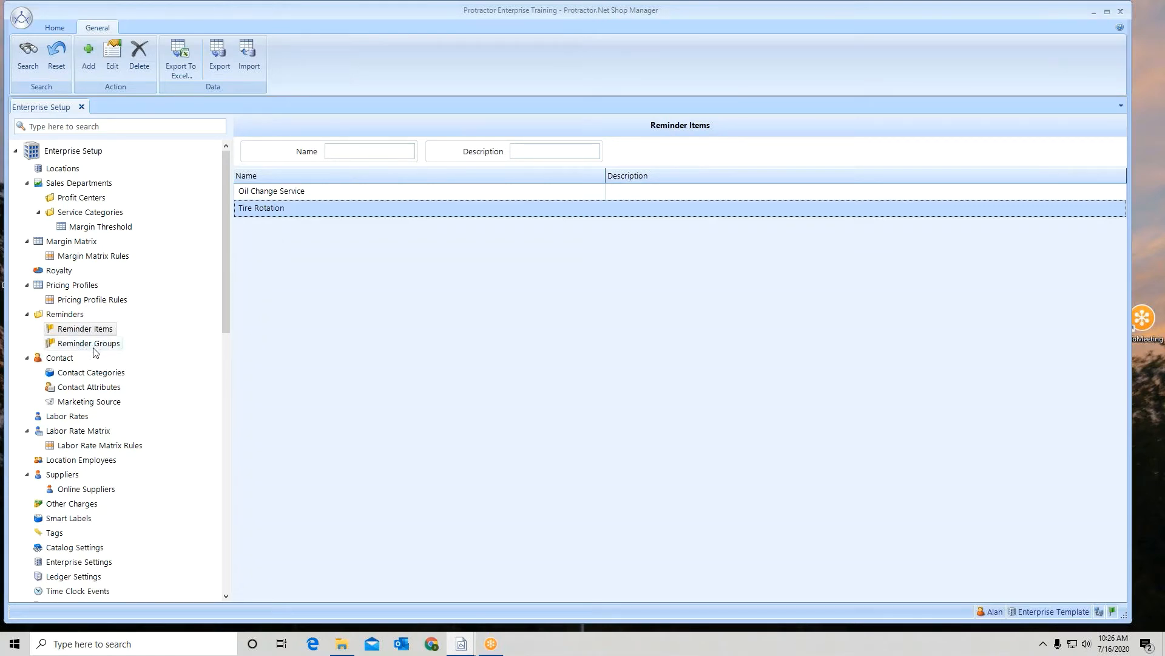
# Start a new reminder group under Reminders and name it Oil Service.
pyautogui.click(91, 347)
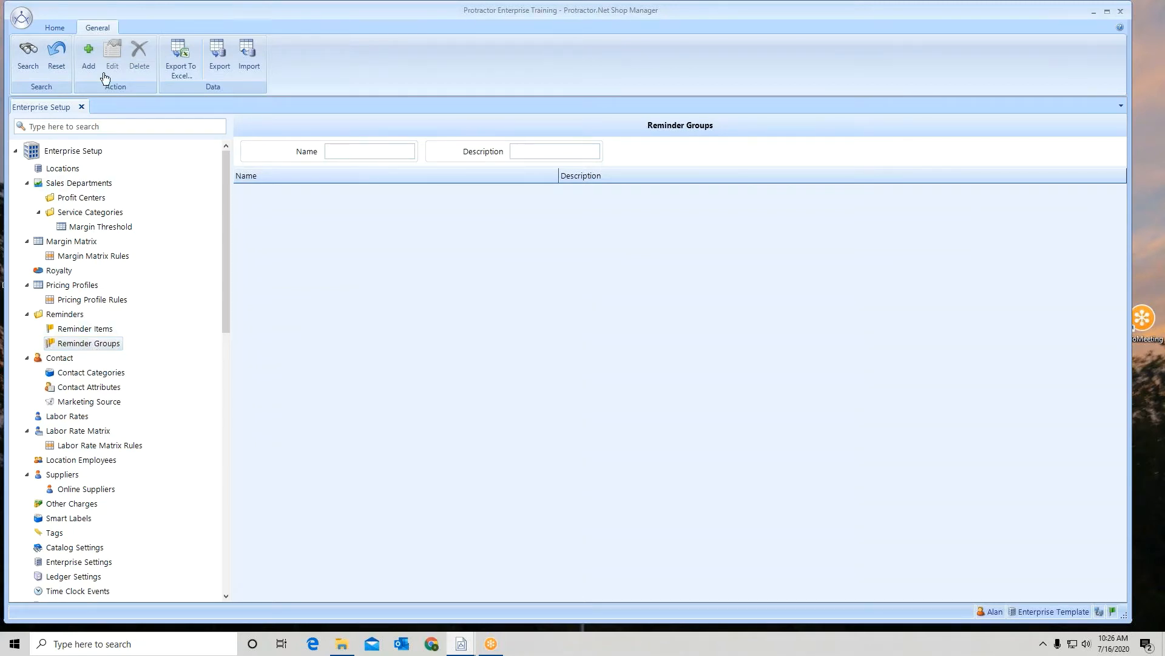
pyautogui.click(89, 55)
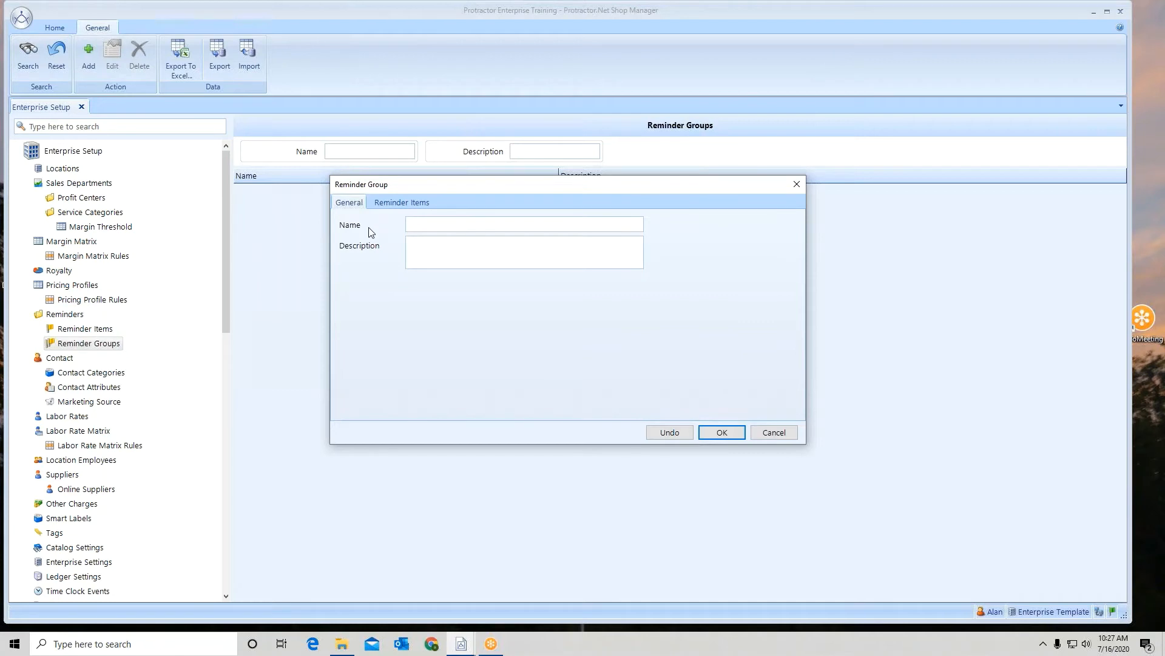
pyautogui.write('Oil Service')
# Add the Oil Change Service reminder item to the Oil Service group and save the group.
pyautogui.click(398, 202)
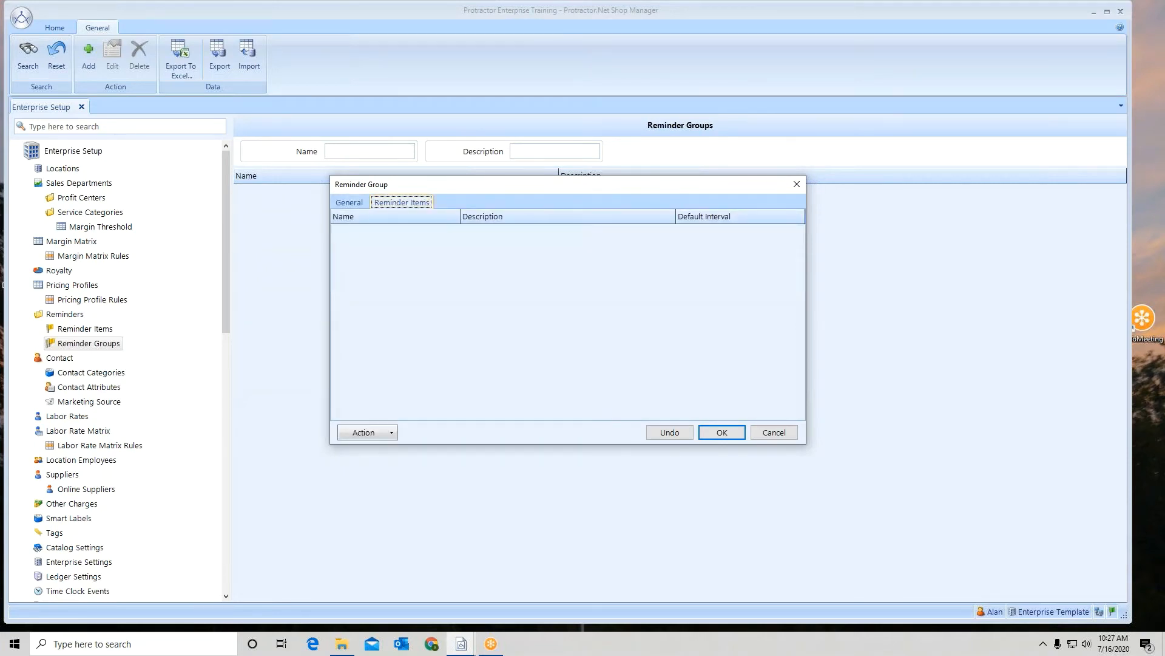
pyautogui.click(393, 433)
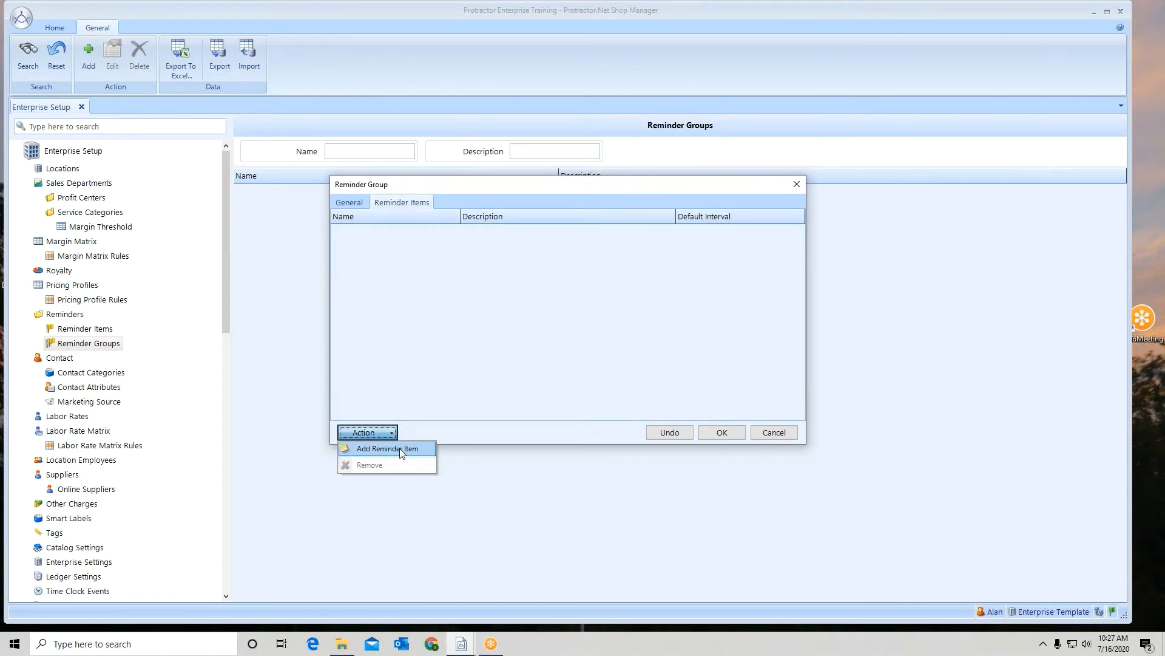
pyautogui.click(401, 449)
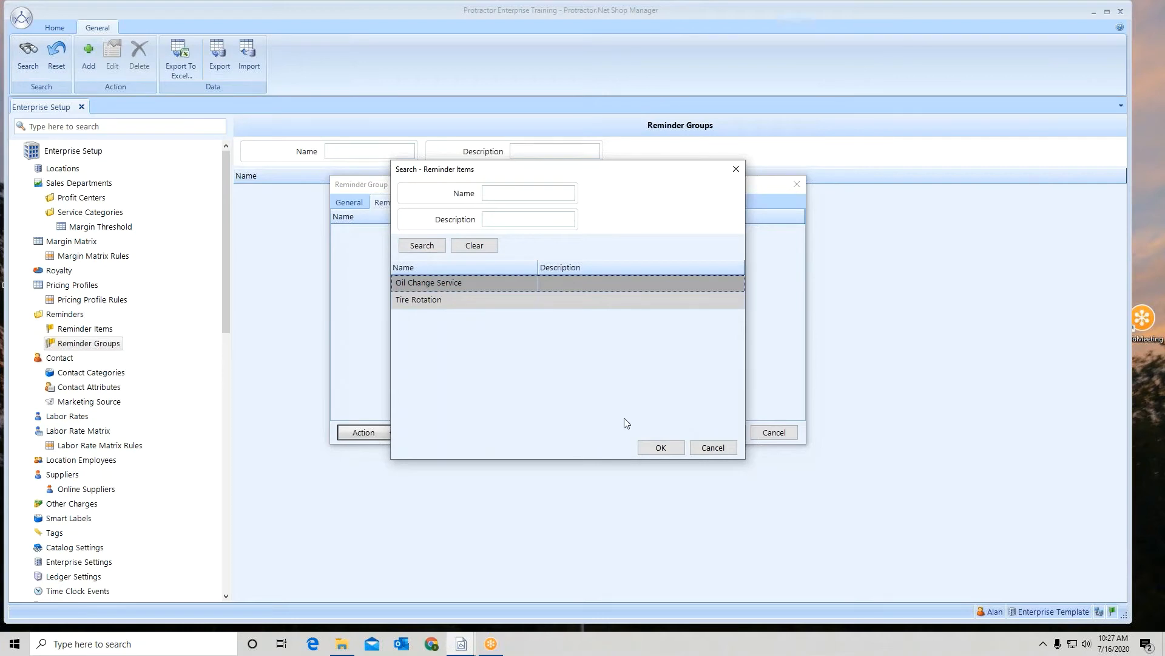
pyautogui.click(661, 448)
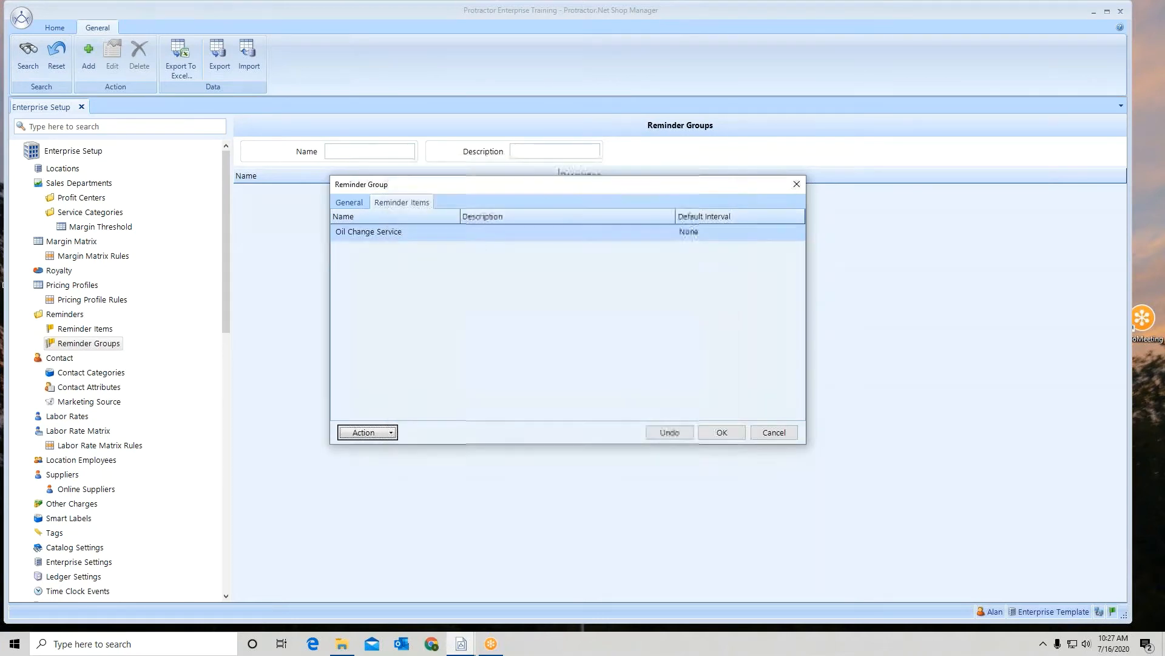
pyautogui.click(714, 433)
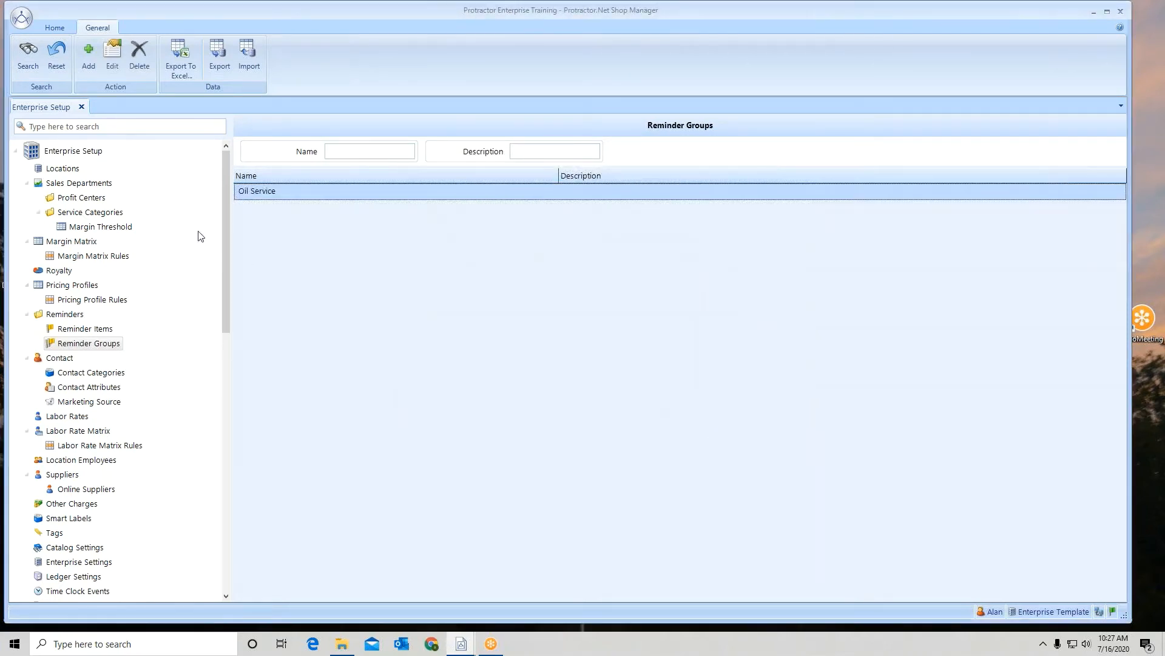
# Start another reminder group named "Oil service & Tire Rotation" and add the Oil Change Service and Tire Rotation reminder items to it.
pyautogui.click(89, 67)
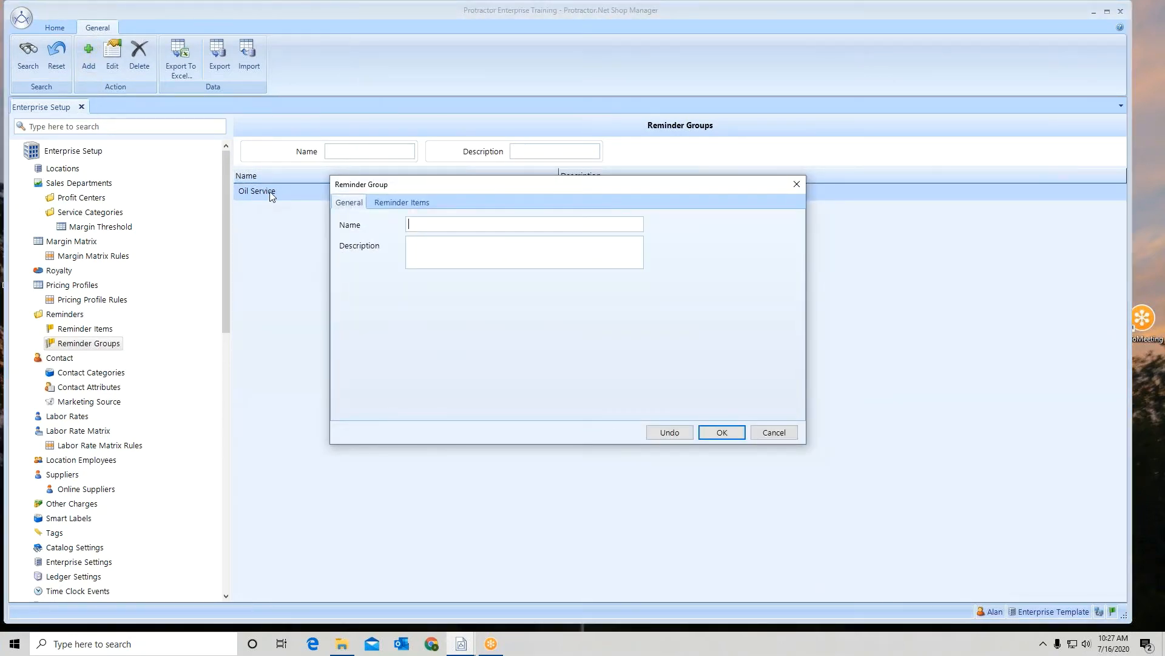
pyautogui.write('Oil service & Tire Rotation')
pyautogui.click(402, 203)
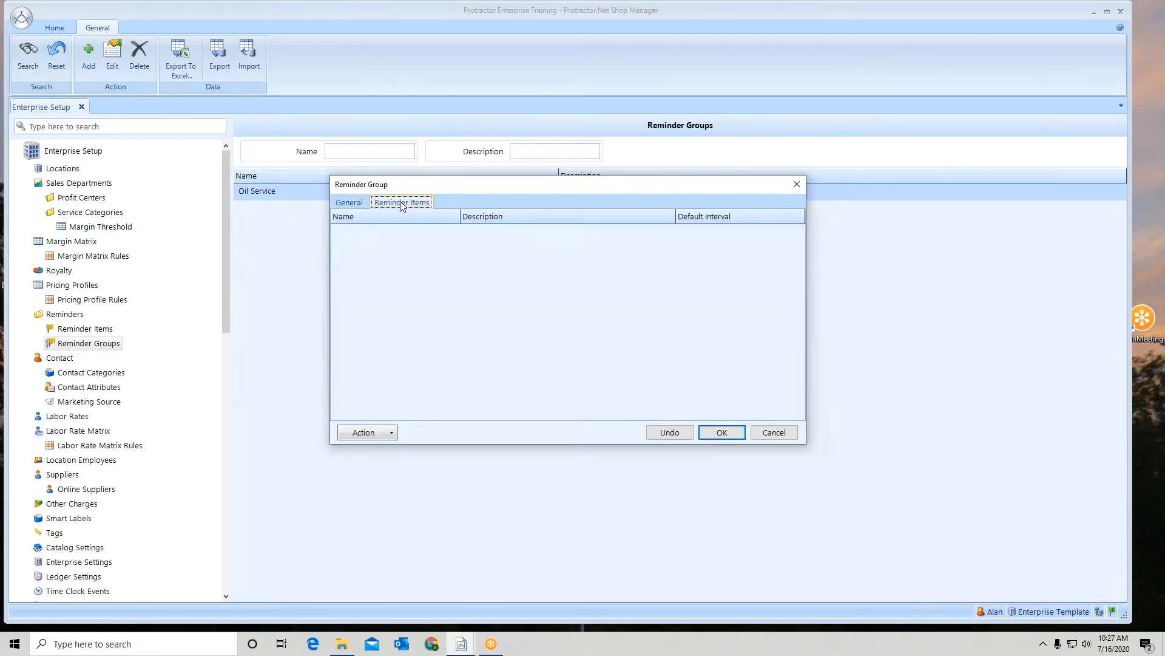
pyautogui.click(395, 432)
pyautogui.click(393, 448)
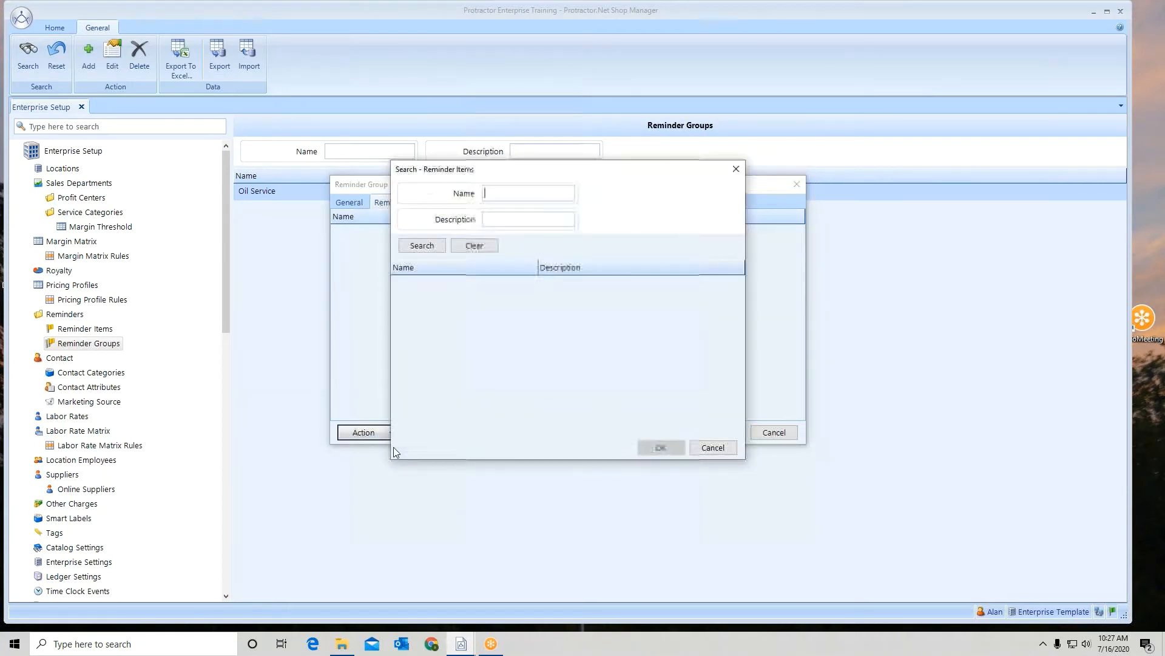
pyautogui.click(415, 248)
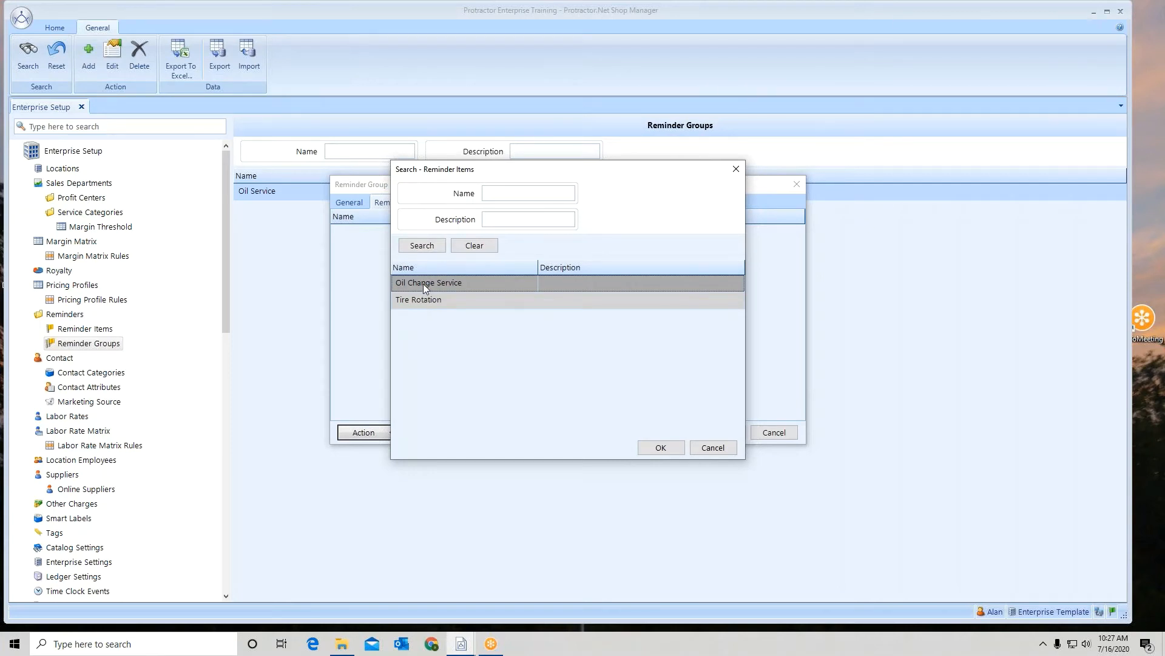
pyautogui.keyDown('ctrl'); pyautogui.click(430, 299); pyautogui.keyUp('ctrl')
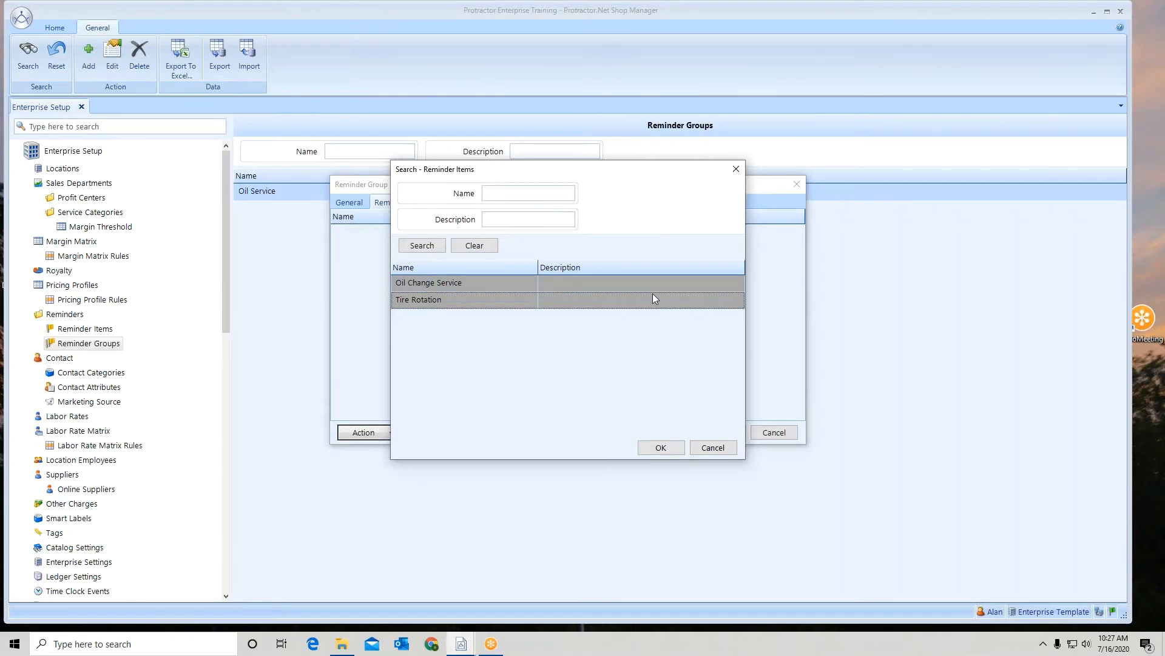
pyautogui.click(661, 448)
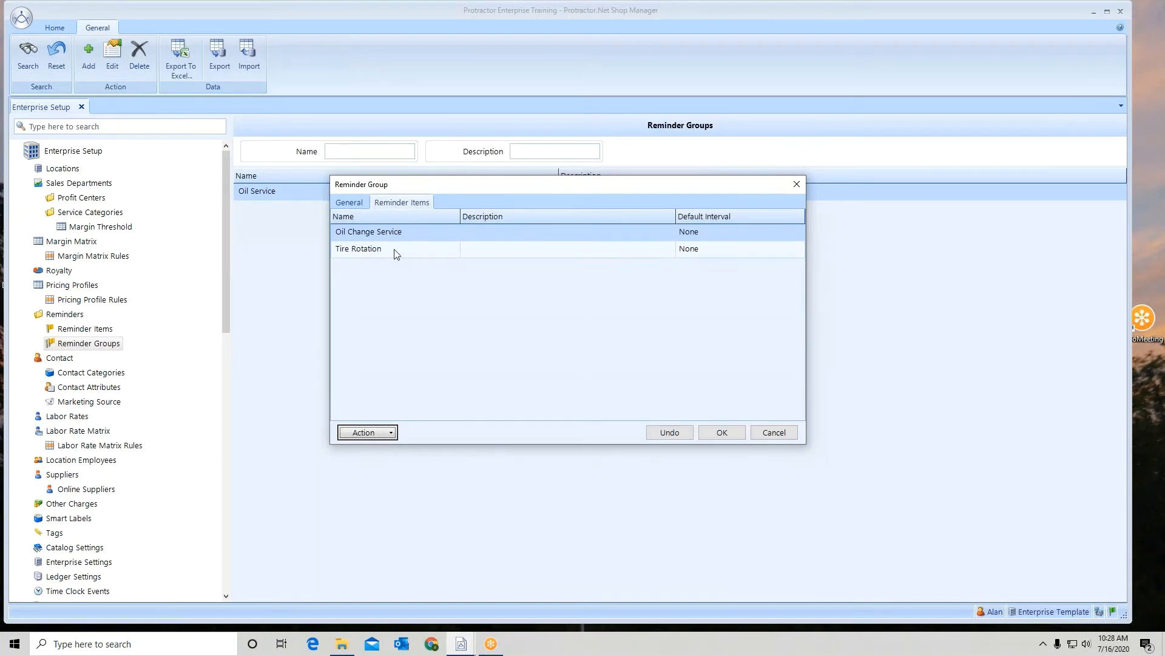
# Review the default interval choices for Oil Change Service, keep None, and save the reminder group.
pyautogui.click(706, 231)
pyautogui.click(799, 233)
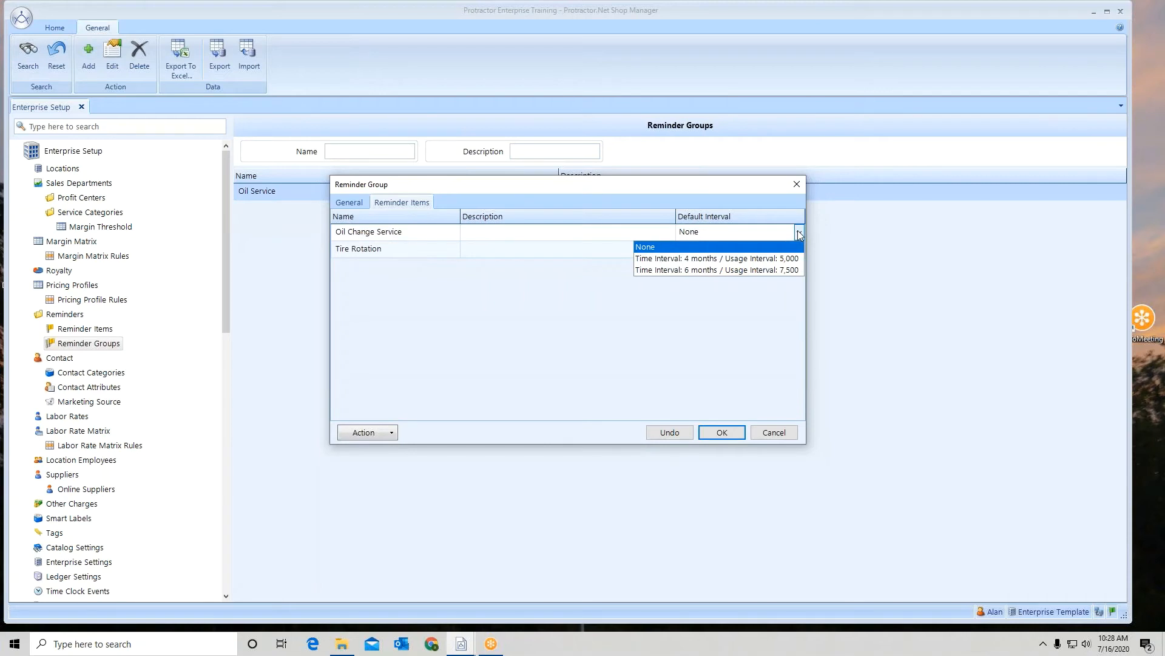
pyautogui.click(799, 234)
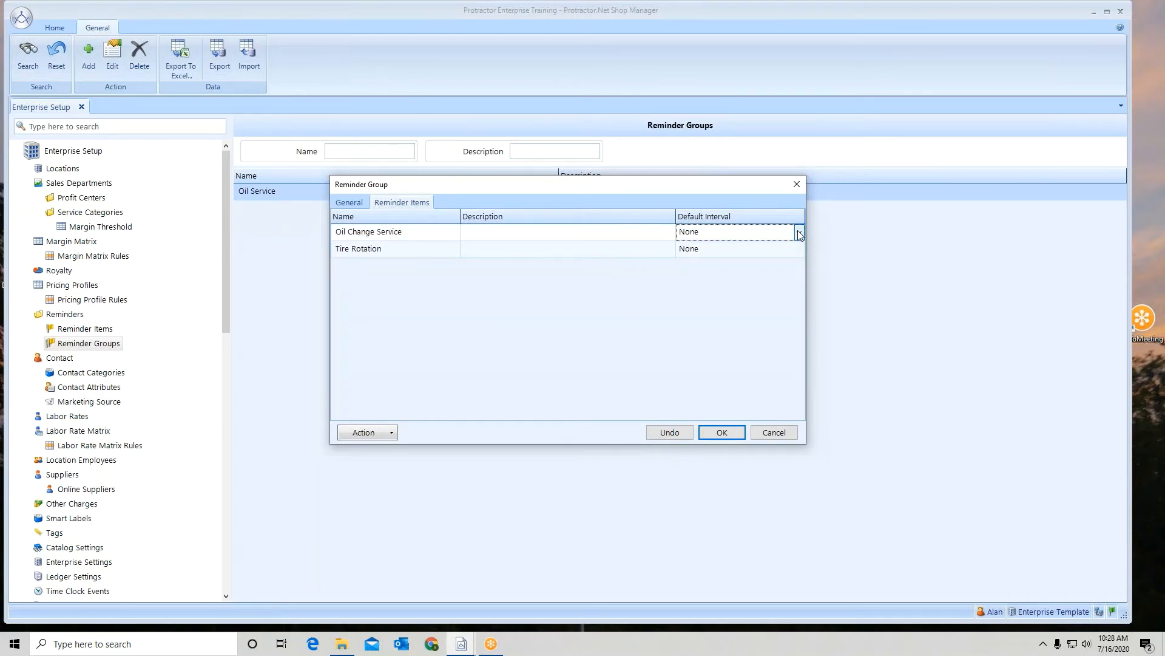
pyautogui.click(723, 432)
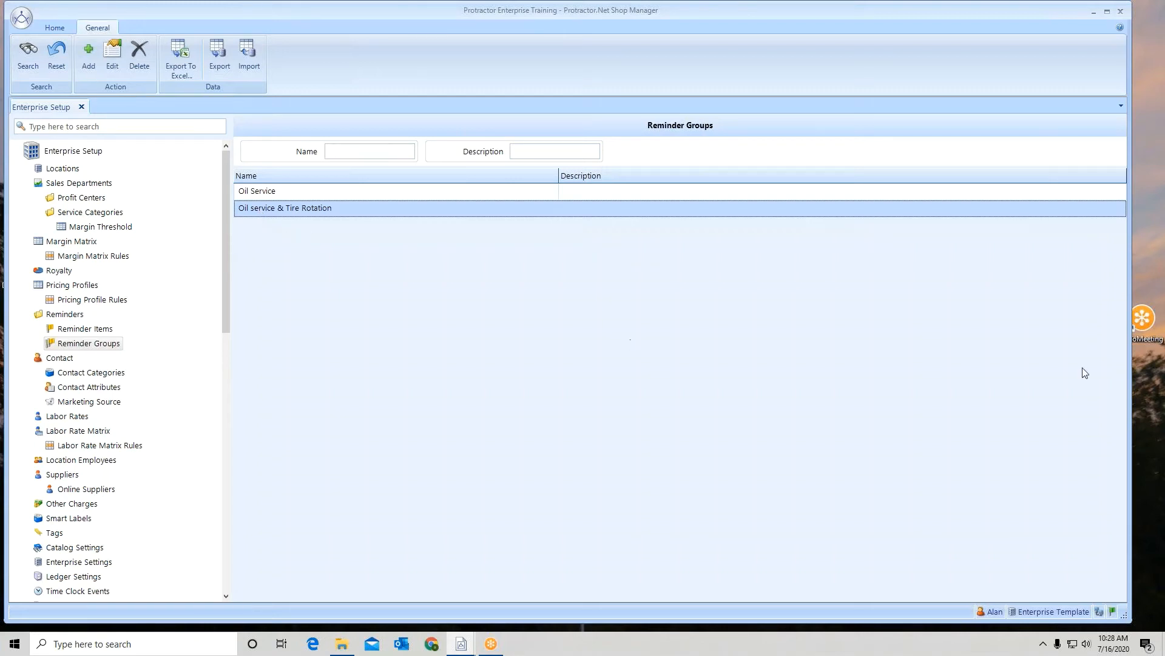
pyautogui.click(1156, 300)
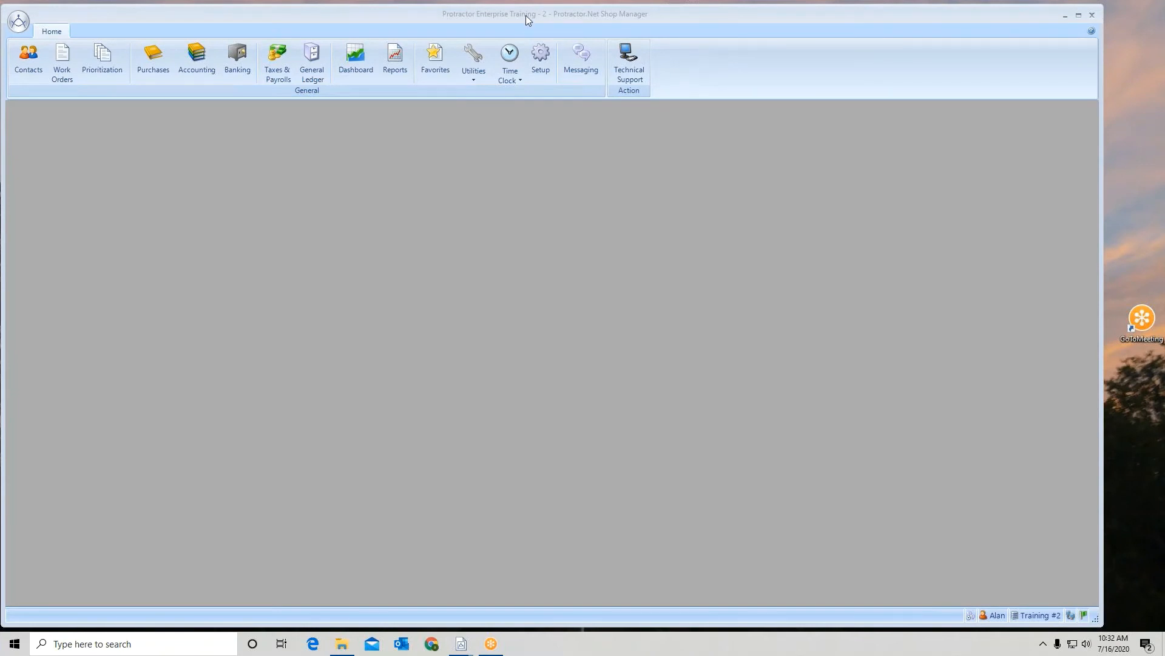
# Review the reminder items and reminder groups in the location's setup and close the setup.
pyautogui.click(540, 58)
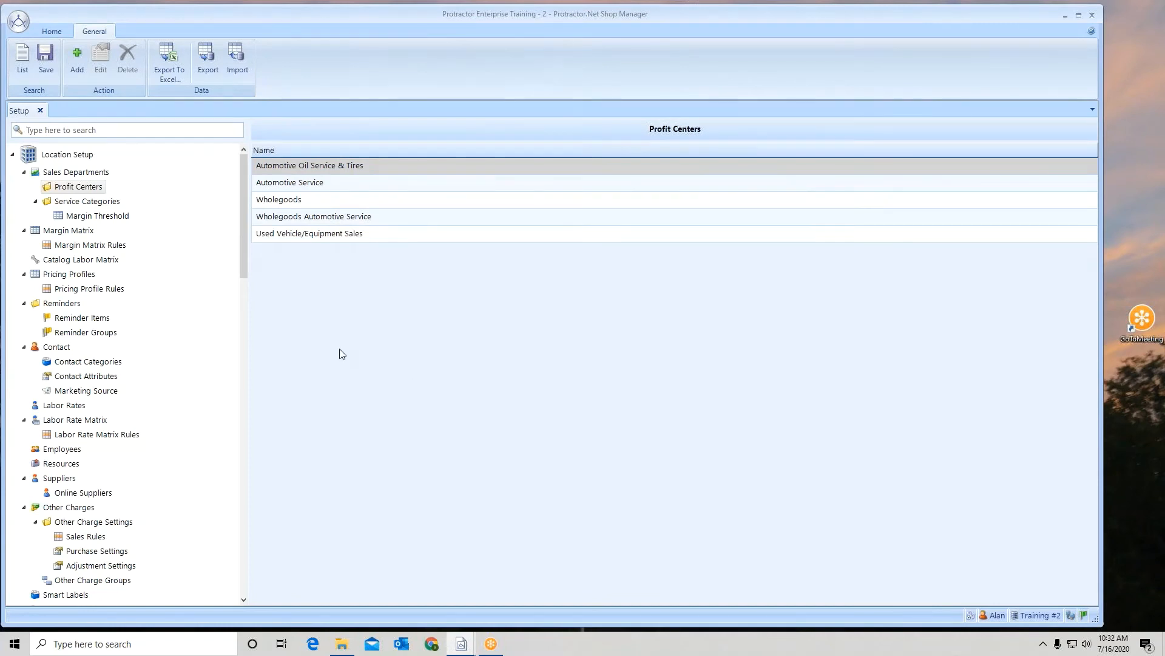
pyautogui.click(78, 318)
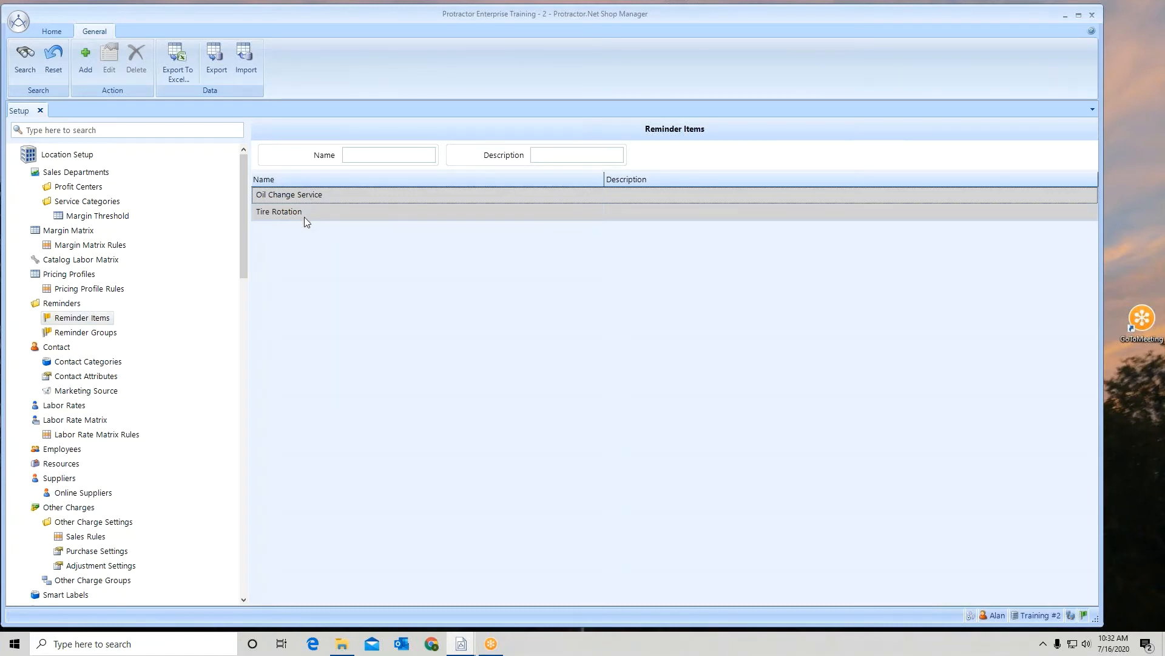
pyautogui.click(94, 334)
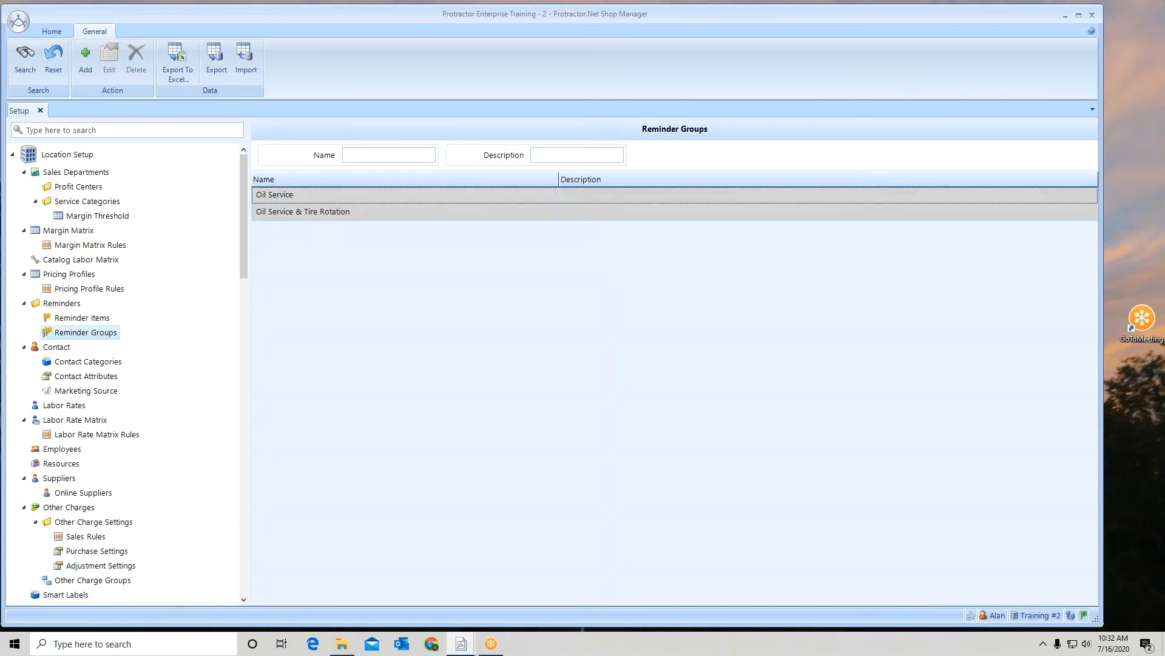
pyautogui.click(40, 111)
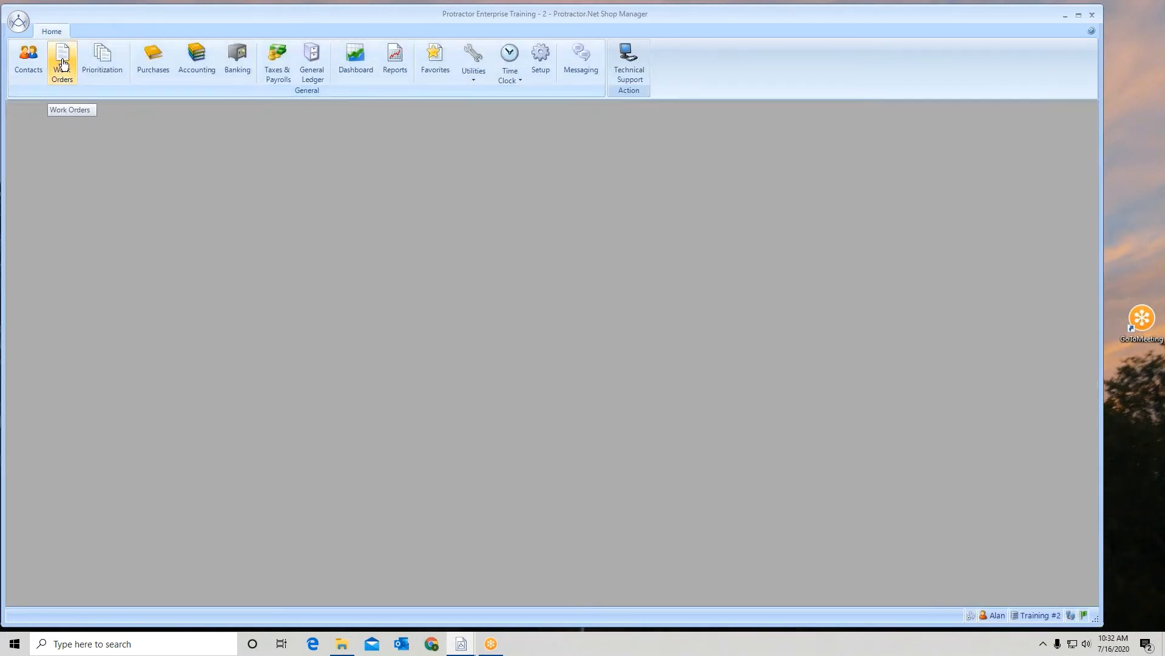
# Open the in-progress work order for the 1994 Nissan Quest XE.
pyautogui.click(63, 64)
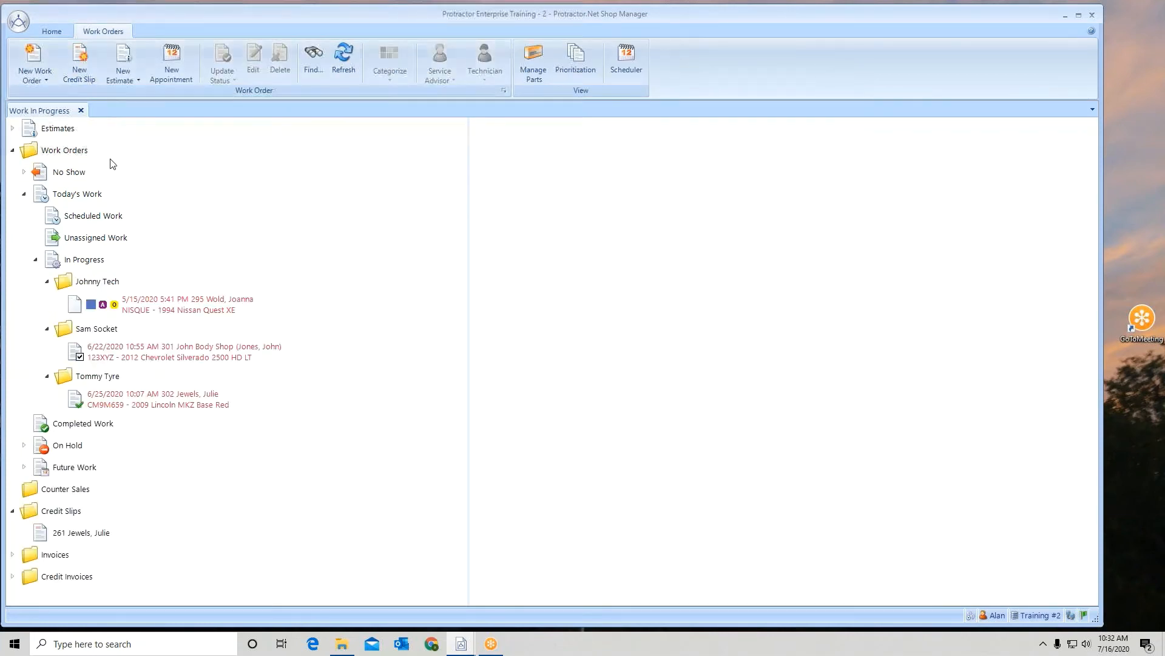
pyautogui.click(179, 309)
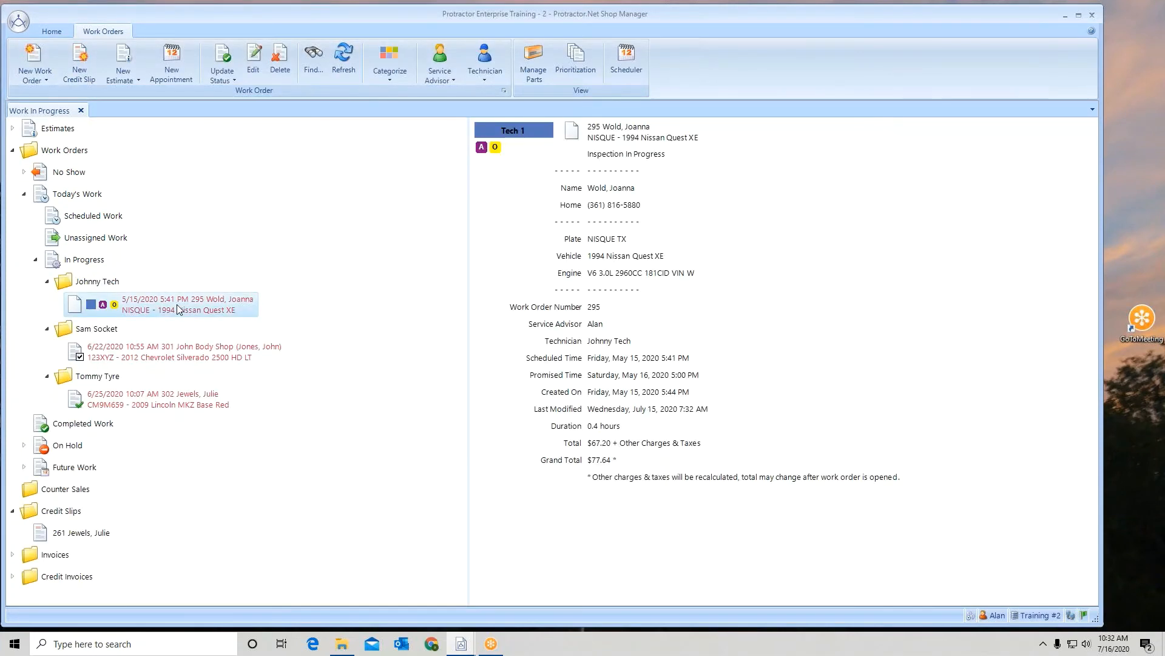
pyautogui.doubleClick(177, 304)
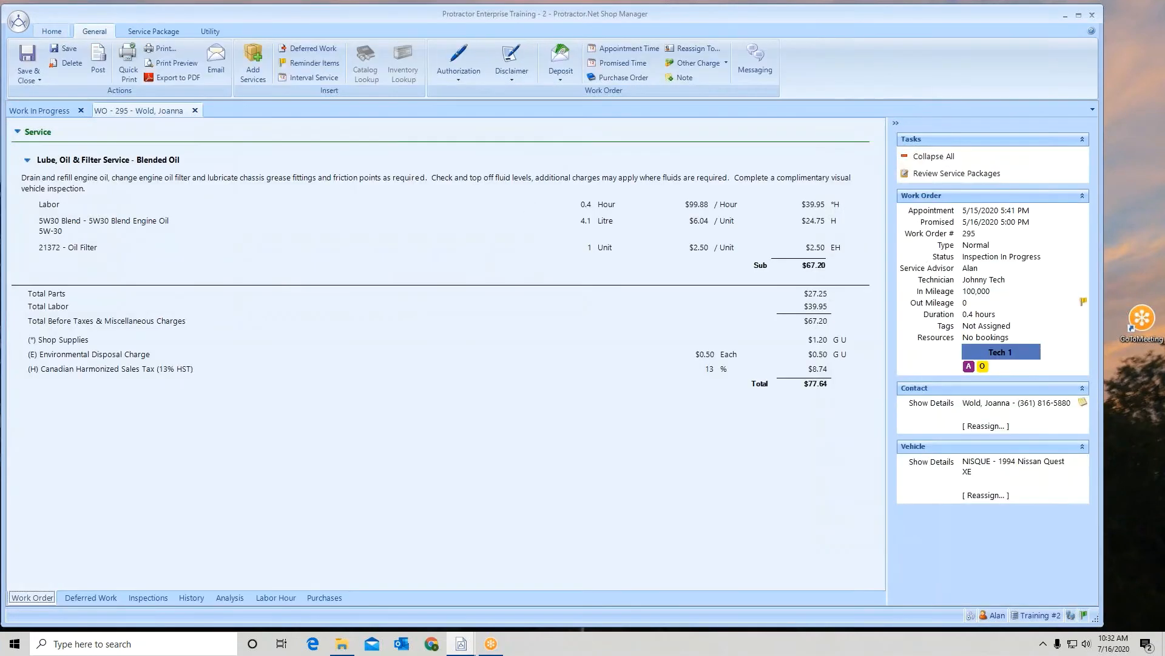
# Assign the Oil Service reminder group to the work order's vehicle, keeping the 4 months / 5,000 usage interval for Oil Change Service.
pyautogui.click(311, 67)
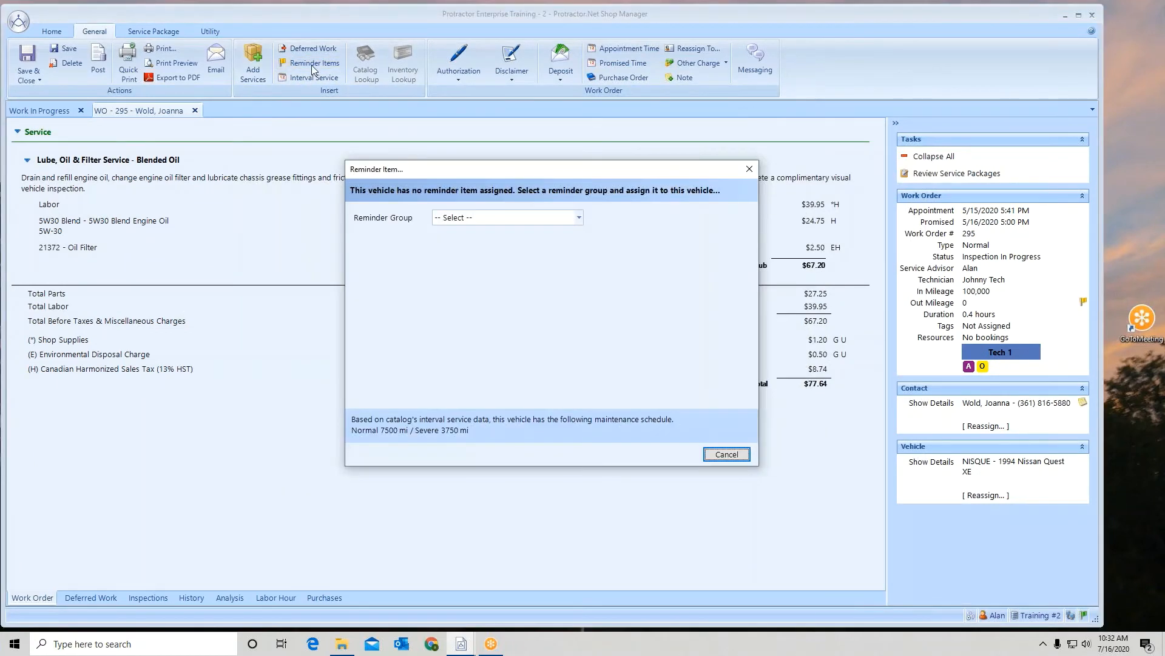
pyautogui.click(579, 219)
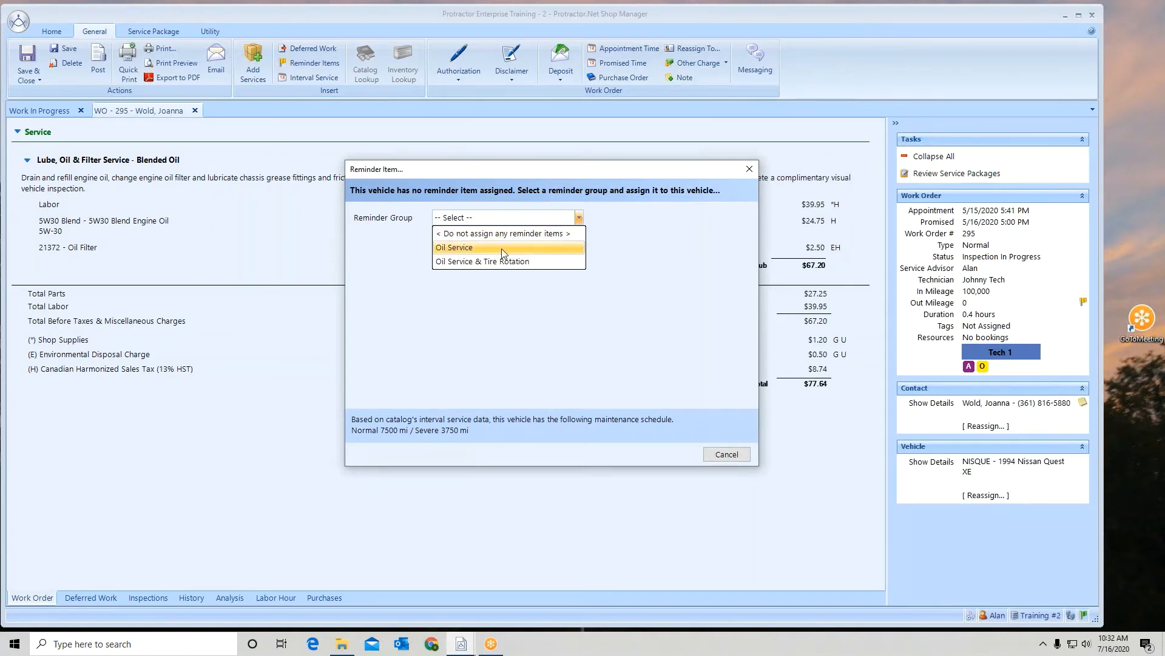
pyautogui.click(468, 248)
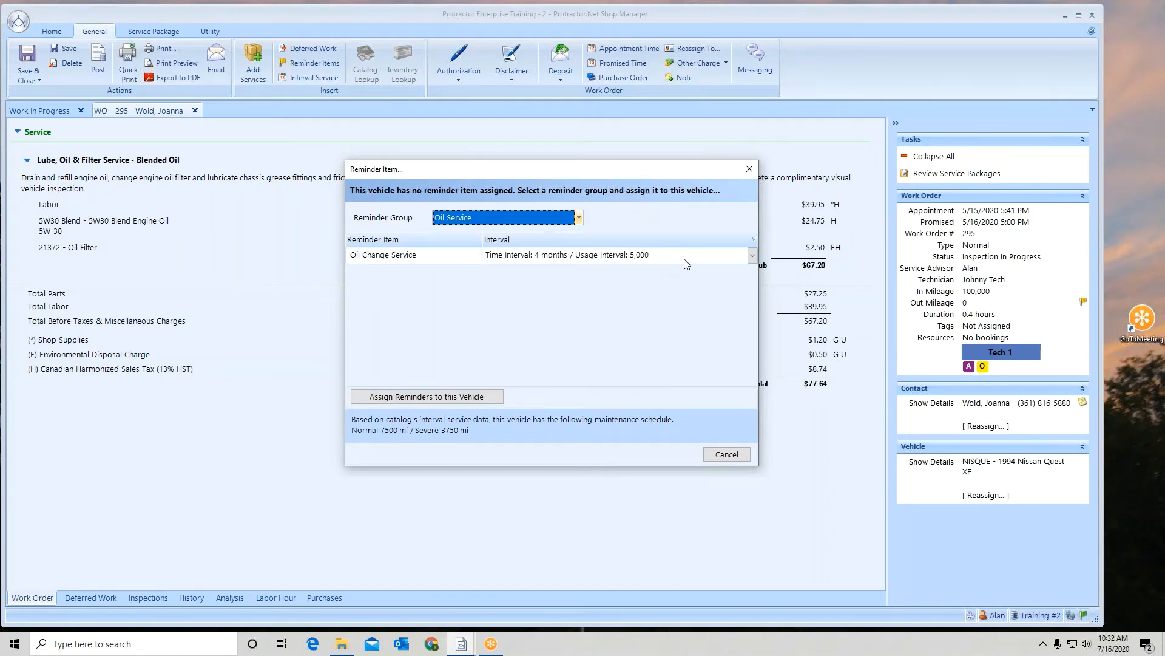
pyautogui.click(753, 256)
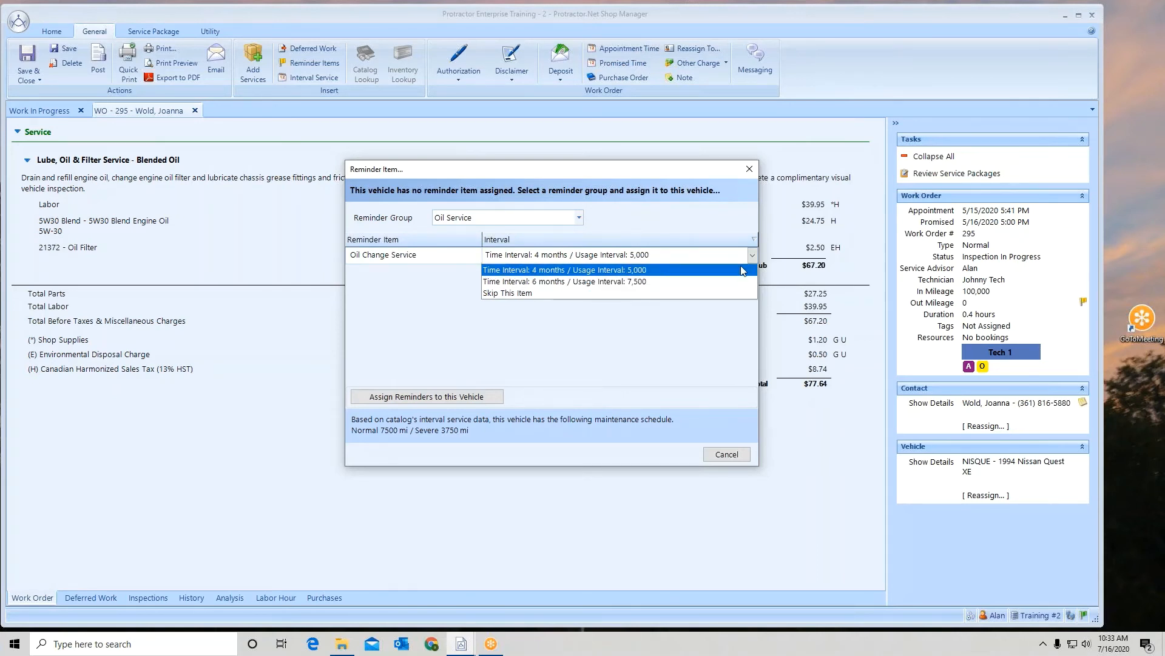
pyautogui.click(712, 224)
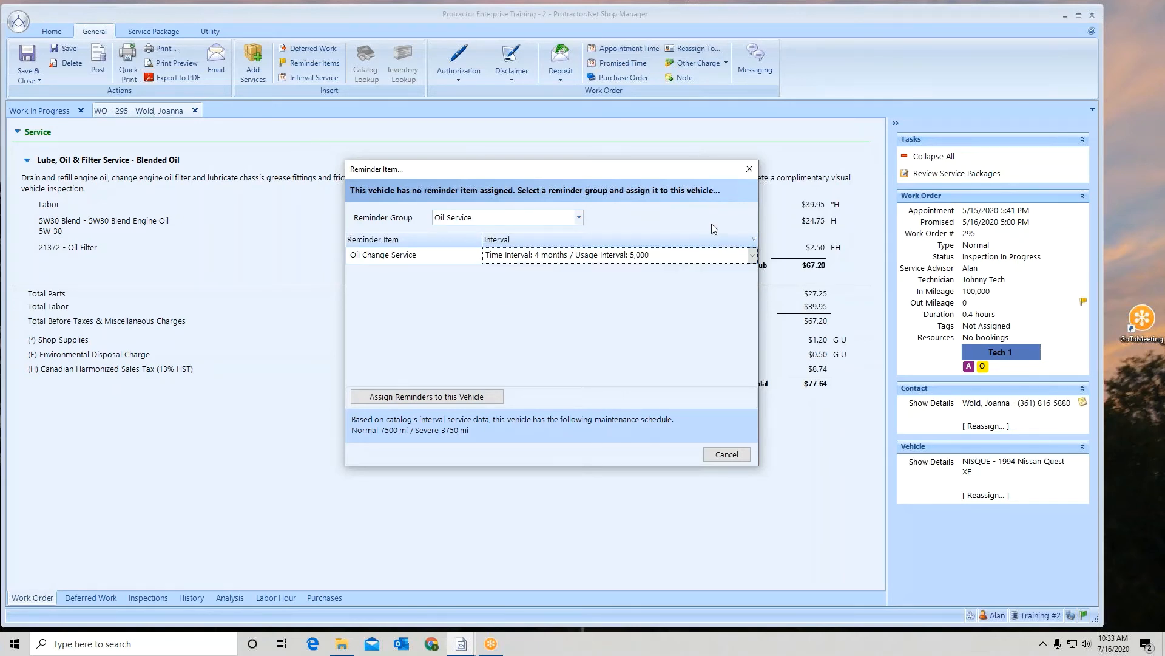
pyautogui.click(413, 398)
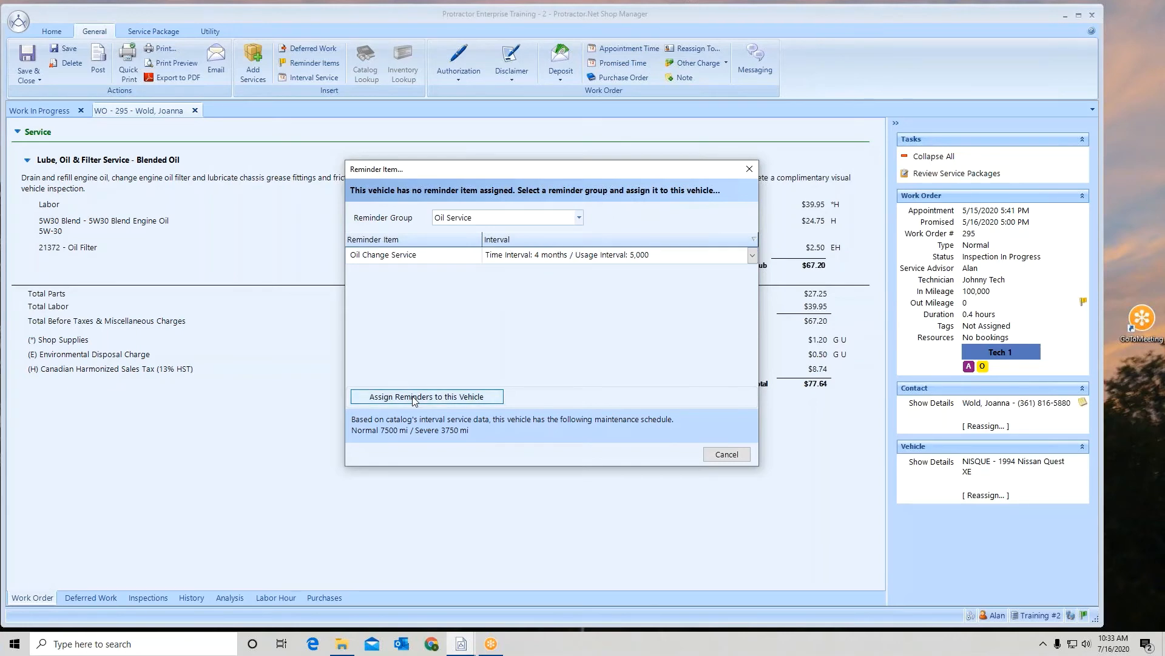
# Inspect the interval settings of the vehicle's Oil Change Service reminder and leave them without changes.
pyautogui.click(310, 63)
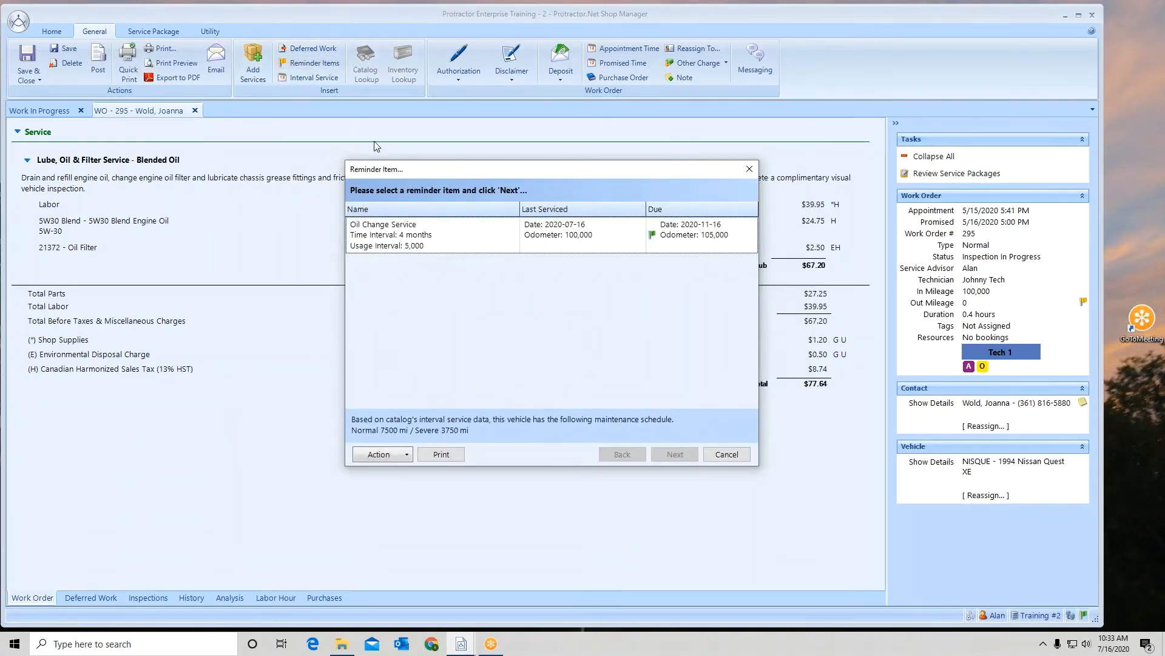
pyautogui.click(400, 239)
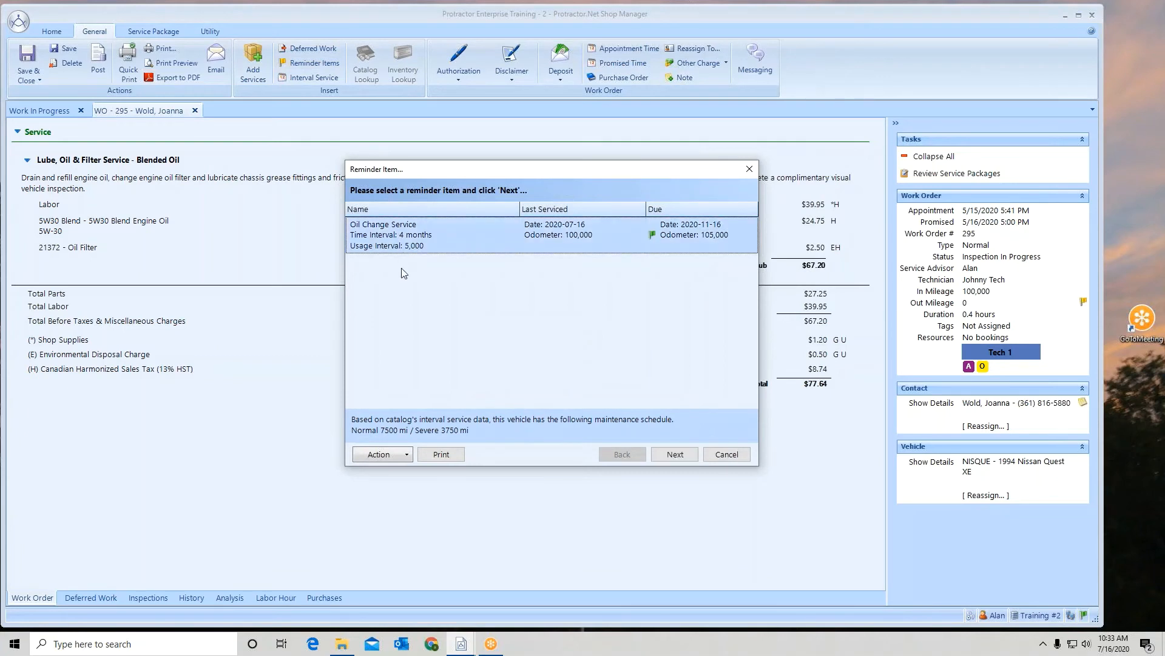
pyautogui.click(407, 455)
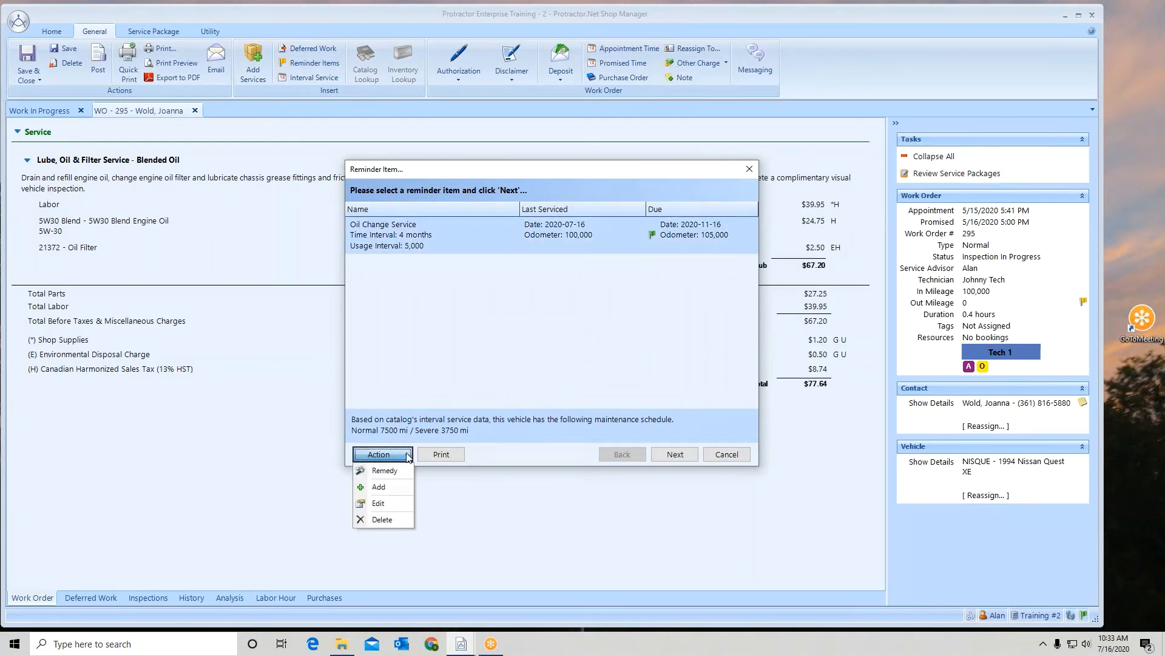
pyautogui.click(383, 503)
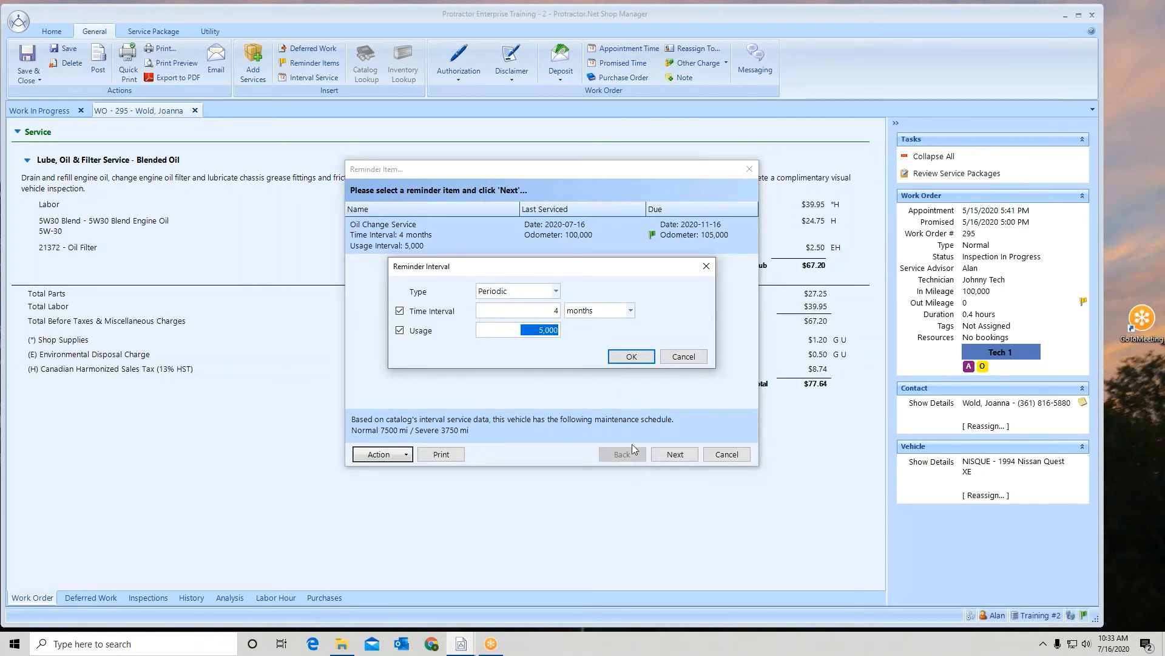
pyautogui.click(689, 362)
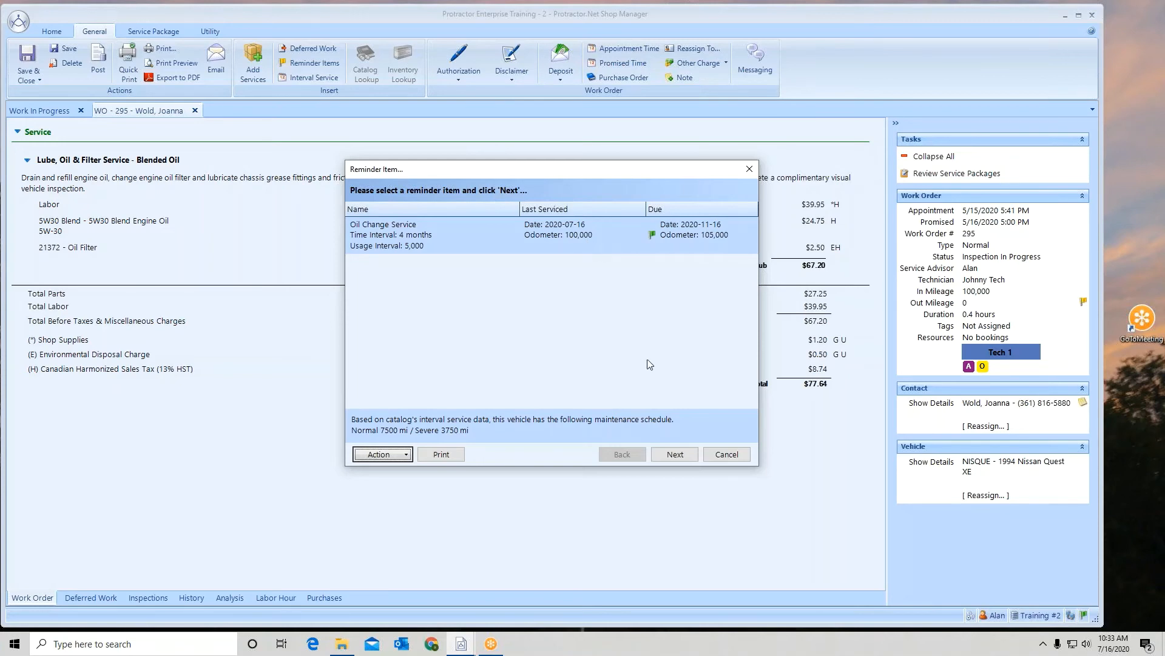
# Review the service packages offered to remedy the Oil Change Service reminder and leave without adding one.
pyautogui.click(684, 457)
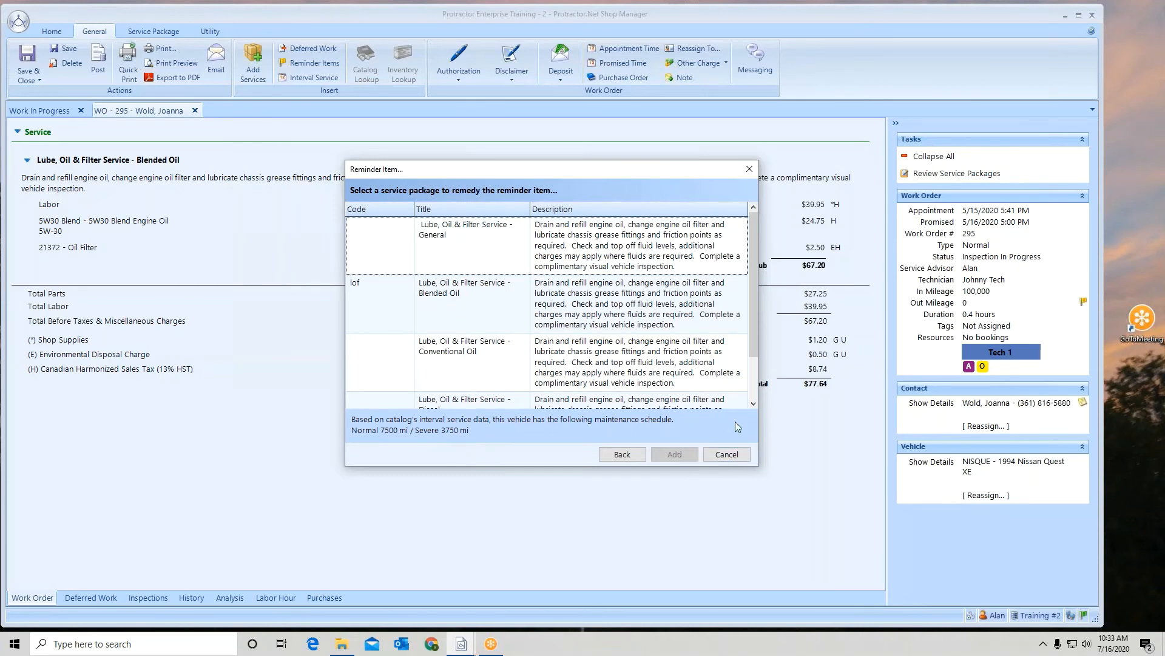
pyautogui.moveTo(755, 325); pyautogui.dragTo(753, 356)
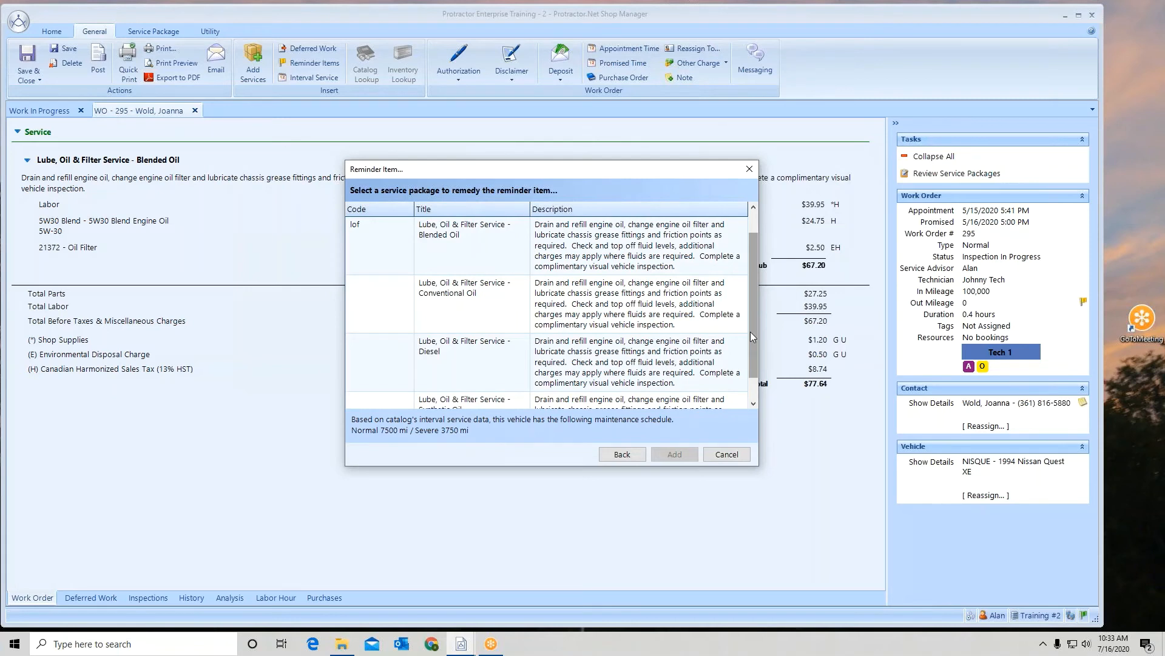
pyautogui.click(727, 455)
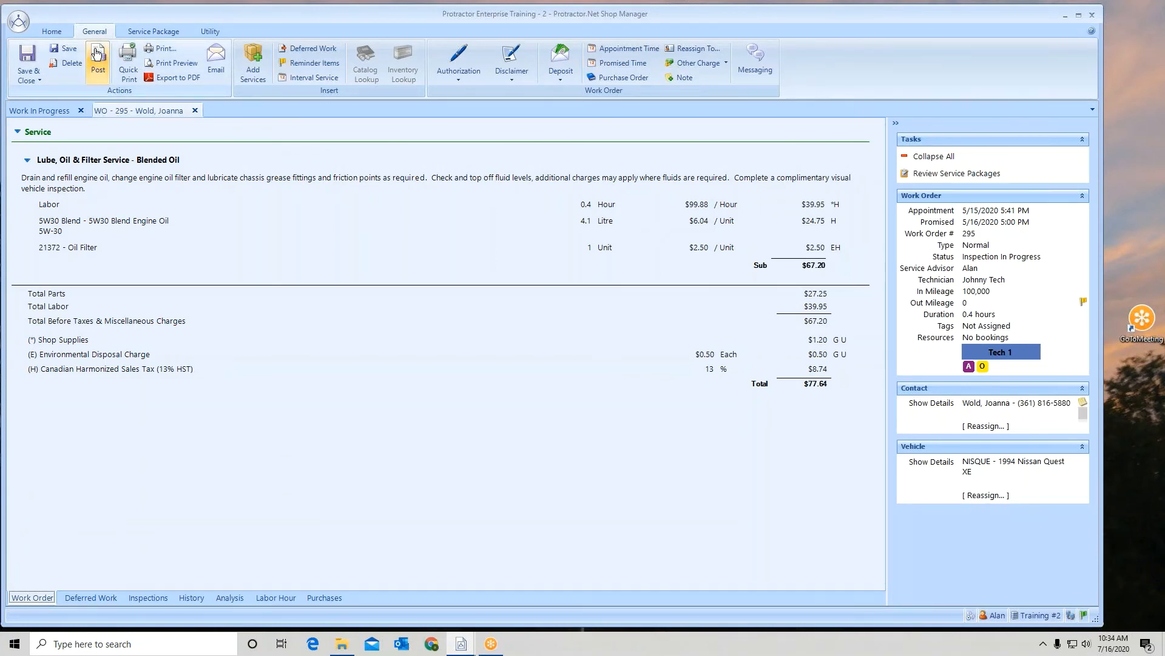
# Begin posting the work order to check the future service appointment and reminder note, and cancel the posting.
pyautogui.click(96, 54)
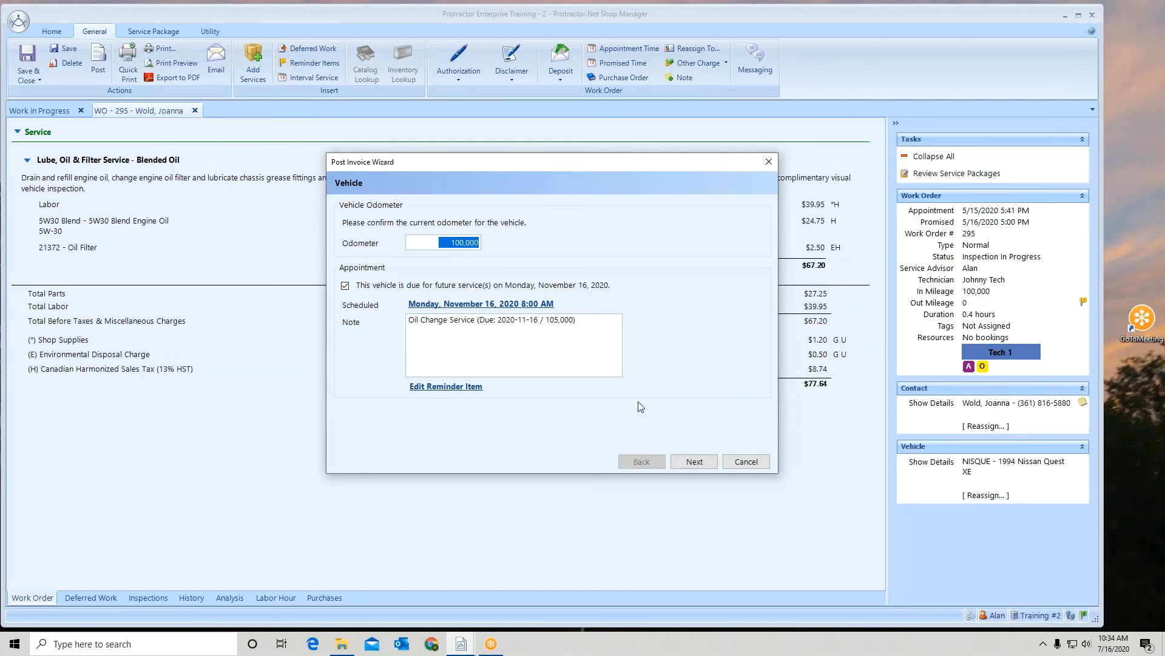
pyautogui.click(747, 462)
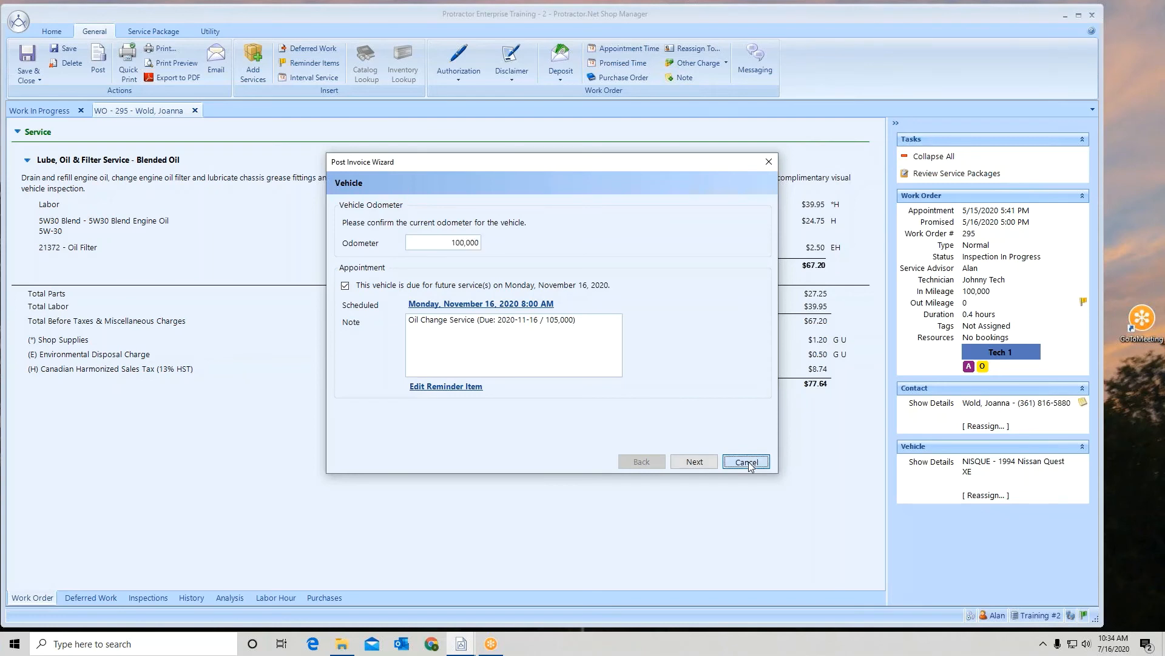
pyautogui.click(603, 365)
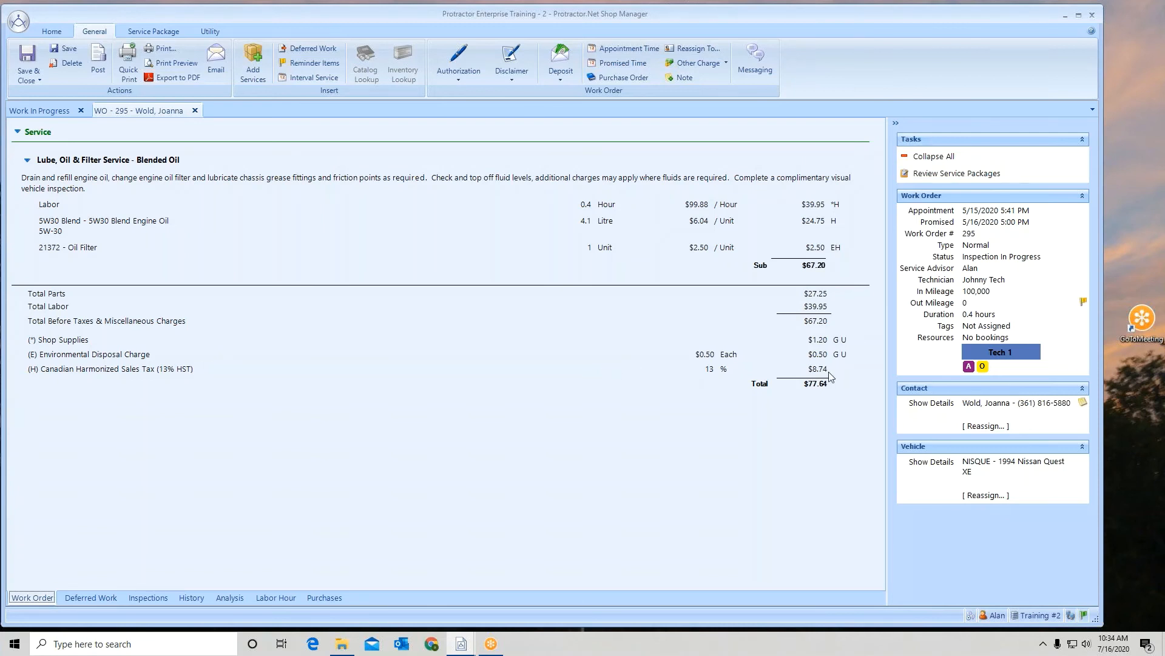
pyautogui.click(1155, 295)
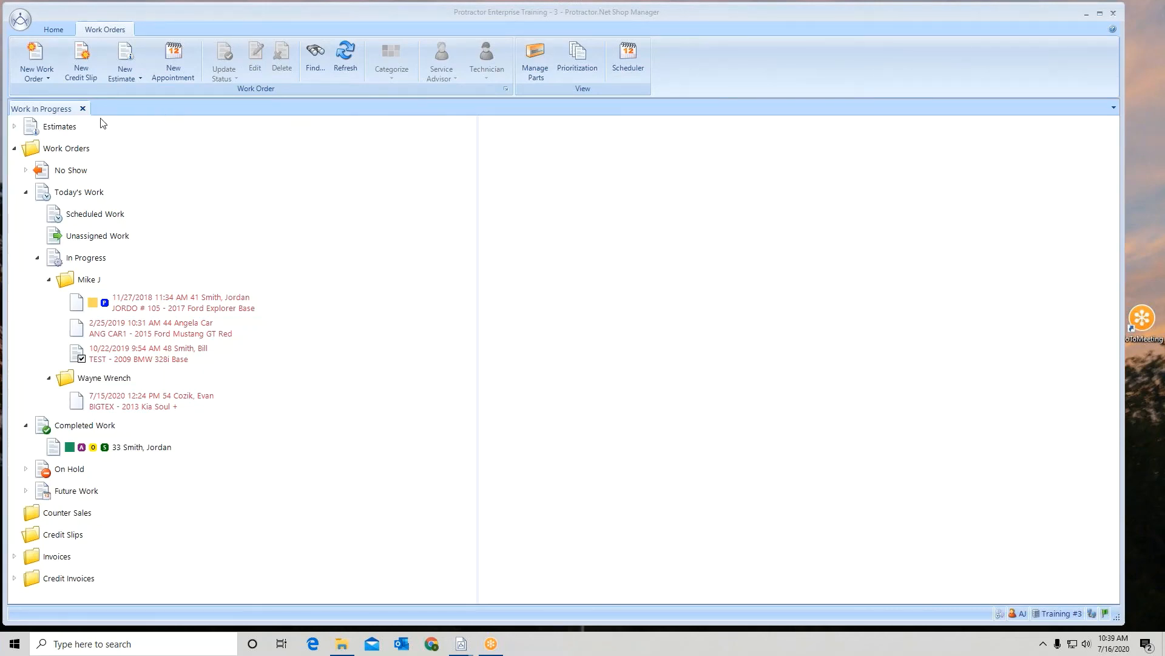
# Start a new work order, search contacts by the customer's last name in other locations, and list the customer's vehicles.
pyautogui.click(36, 53)
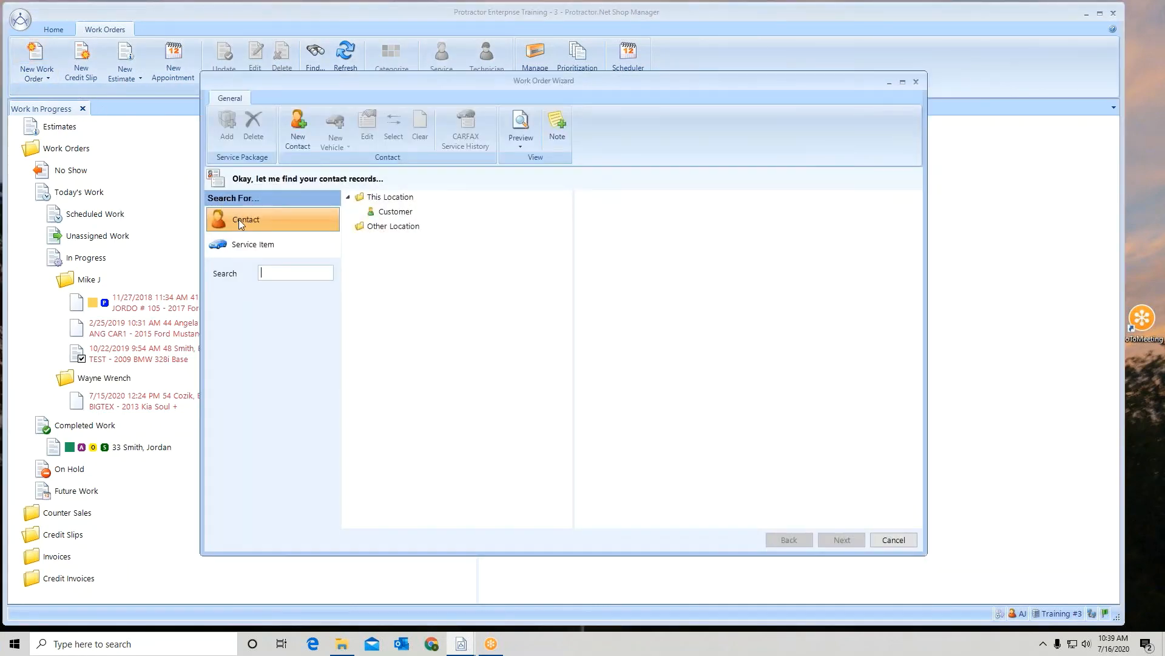
pyautogui.write('wold')
pyautogui.click(348, 227)
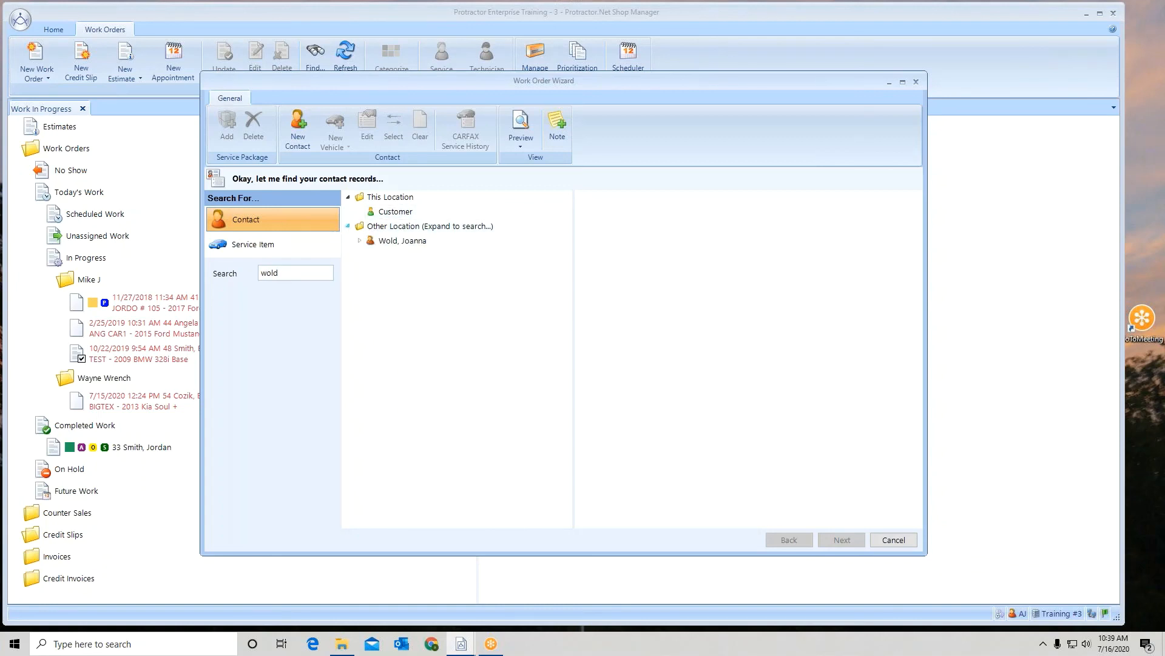
pyautogui.click(359, 241)
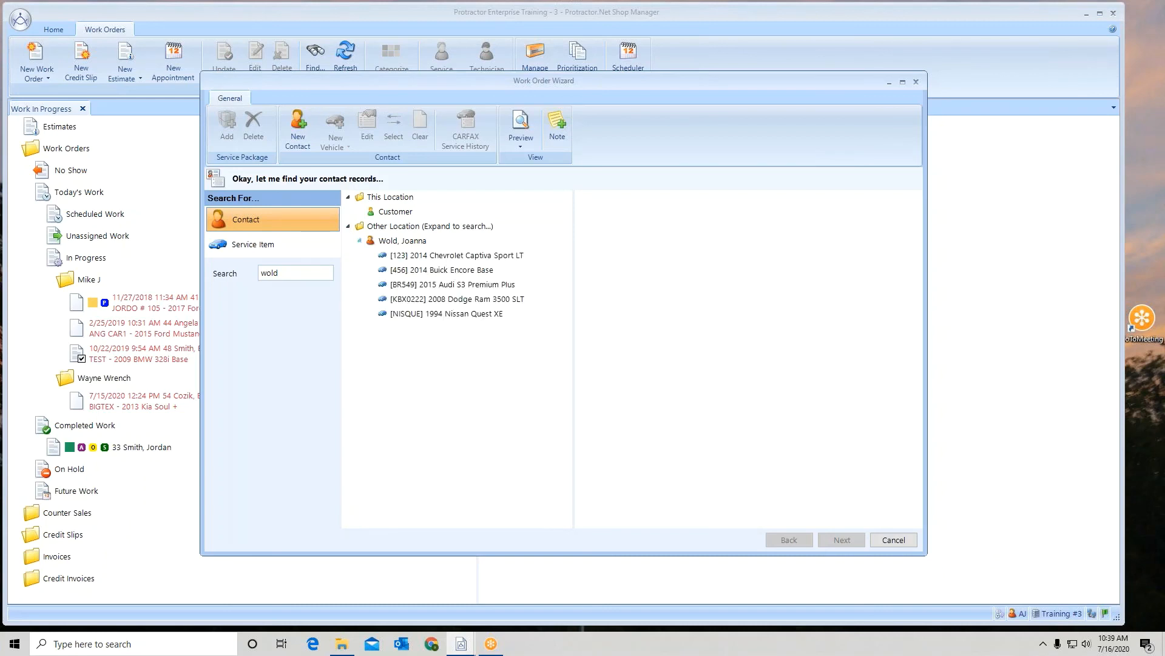
# Copy the found customer's contact record from the other location to this location.
pyautogui.click(411, 243)
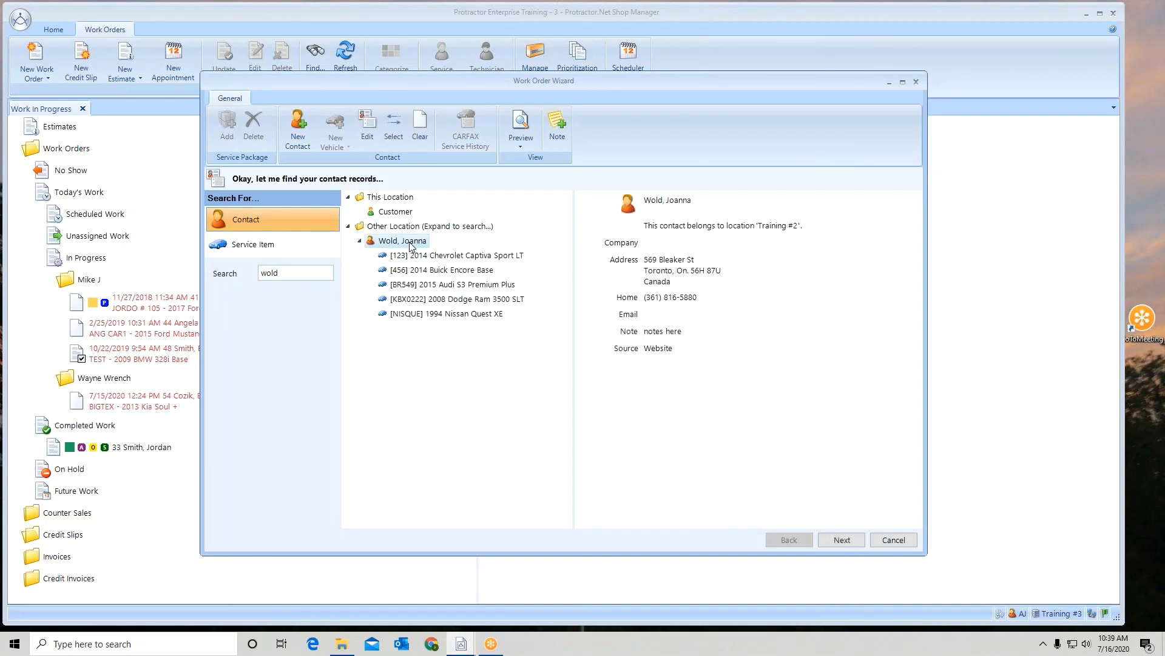
pyautogui.rightClick(410, 244)
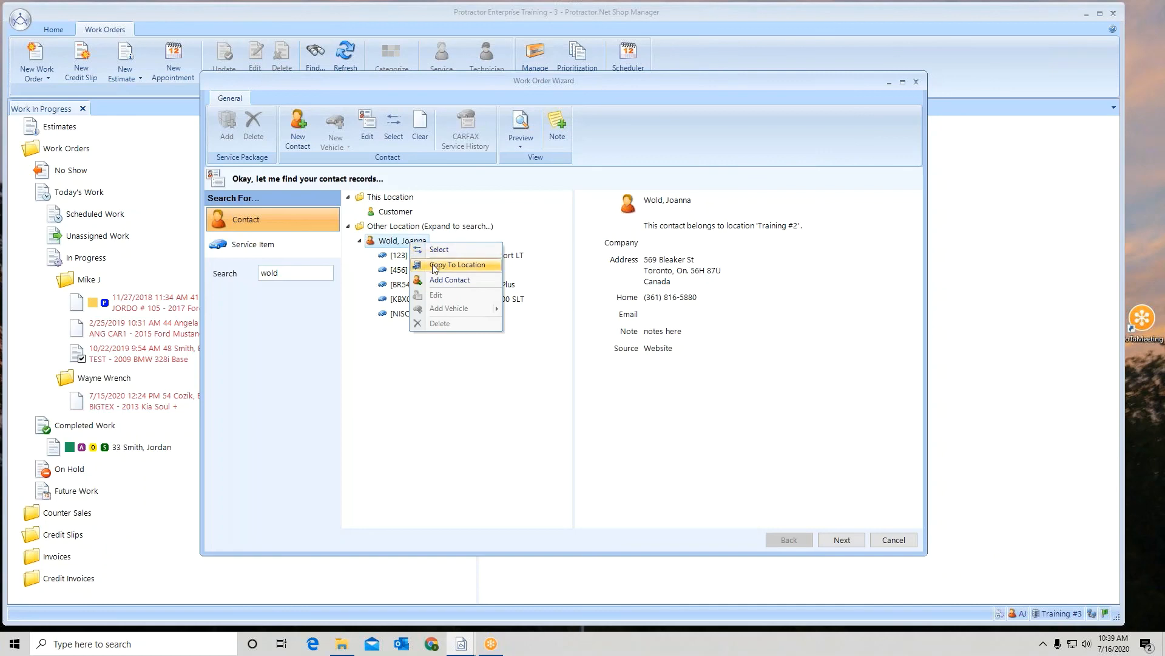
pyautogui.click(435, 266)
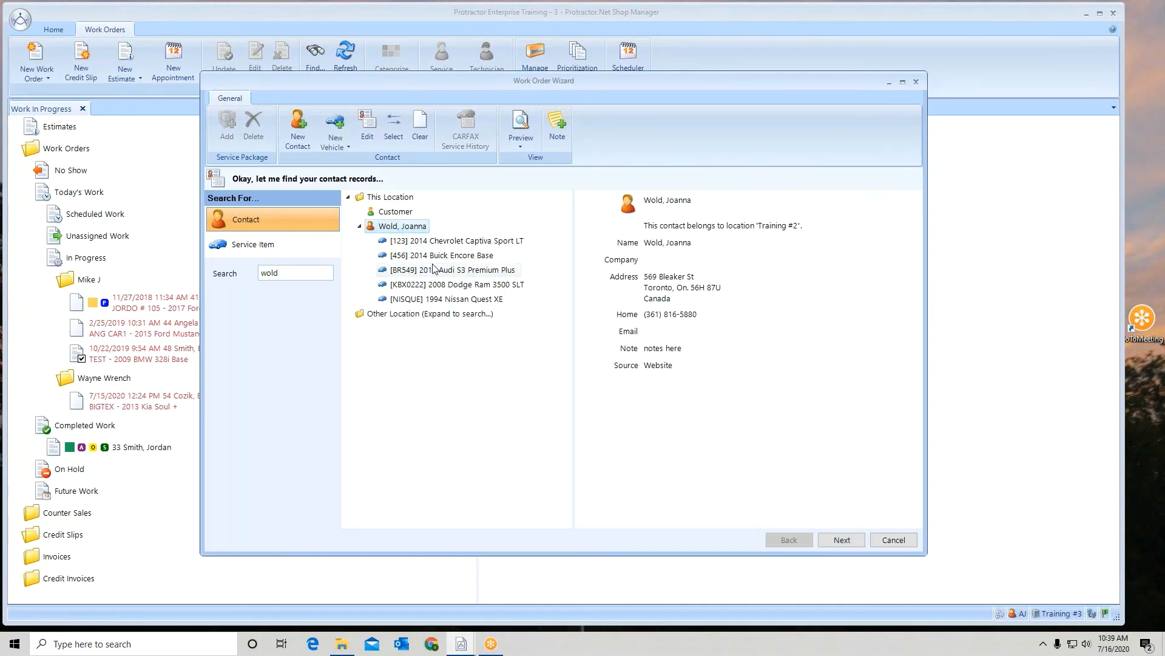
# Copy the customer's 1994 Nissan Quest XE vehicle record to this location.
pyautogui.click(438, 300)
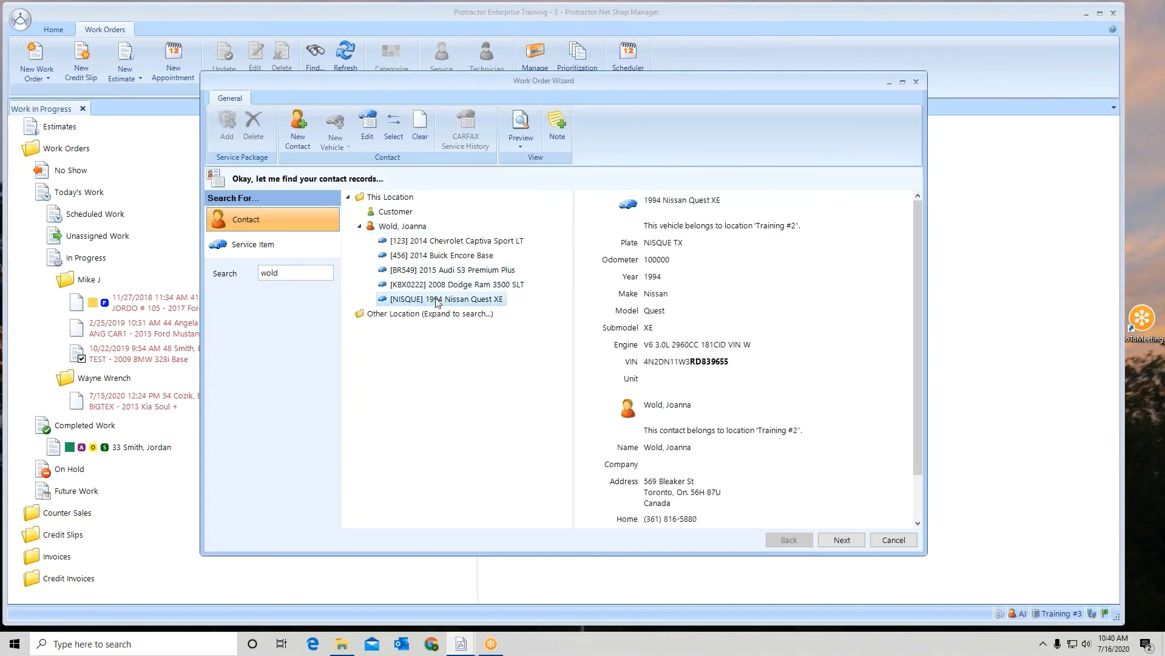
pyautogui.rightClick(438, 300)
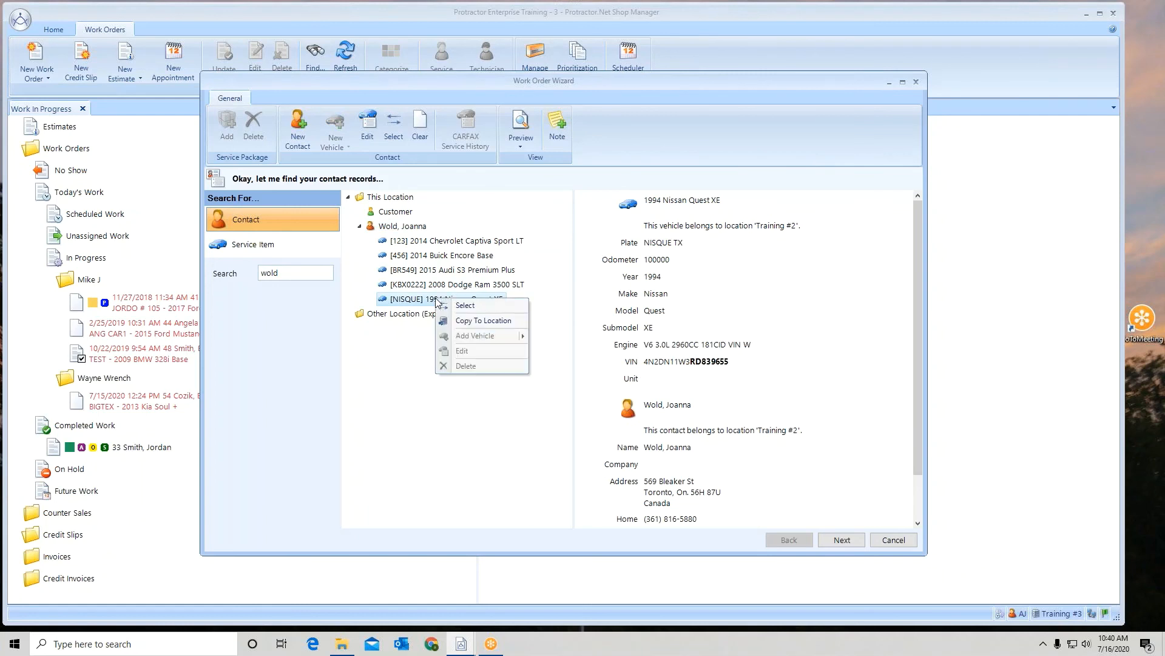
pyautogui.click(464, 326)
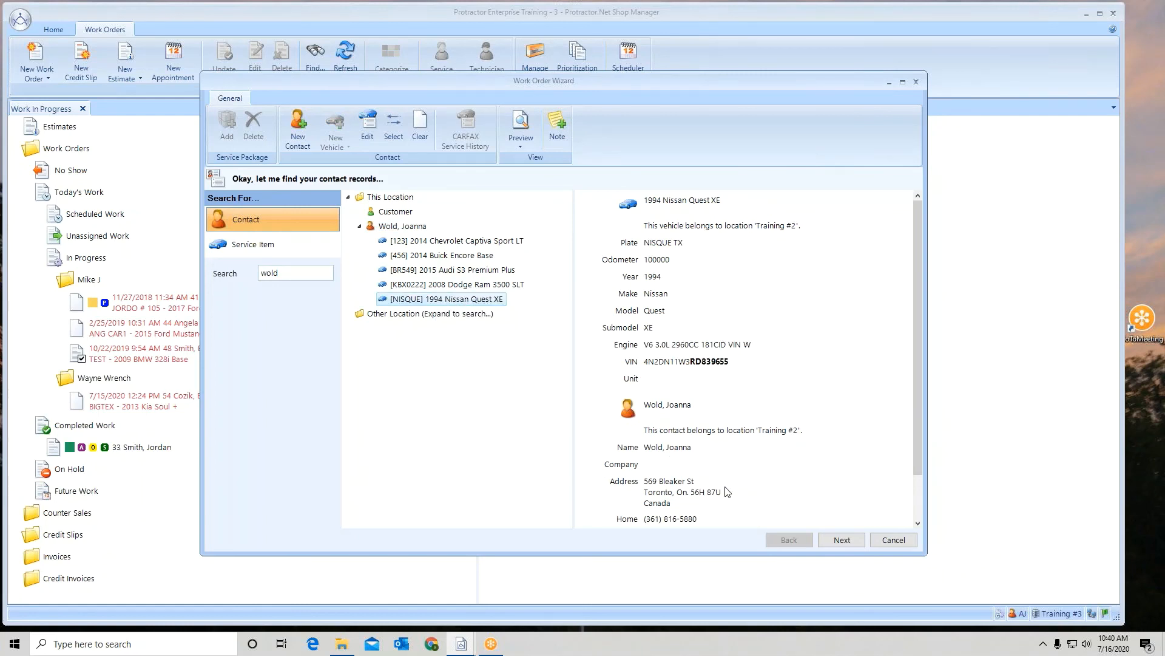
# Continue the Nissan Quest's work order without adding service packages to check its reminder items, and cancel the work order, discarding the changes.
pyautogui.click(842, 540)
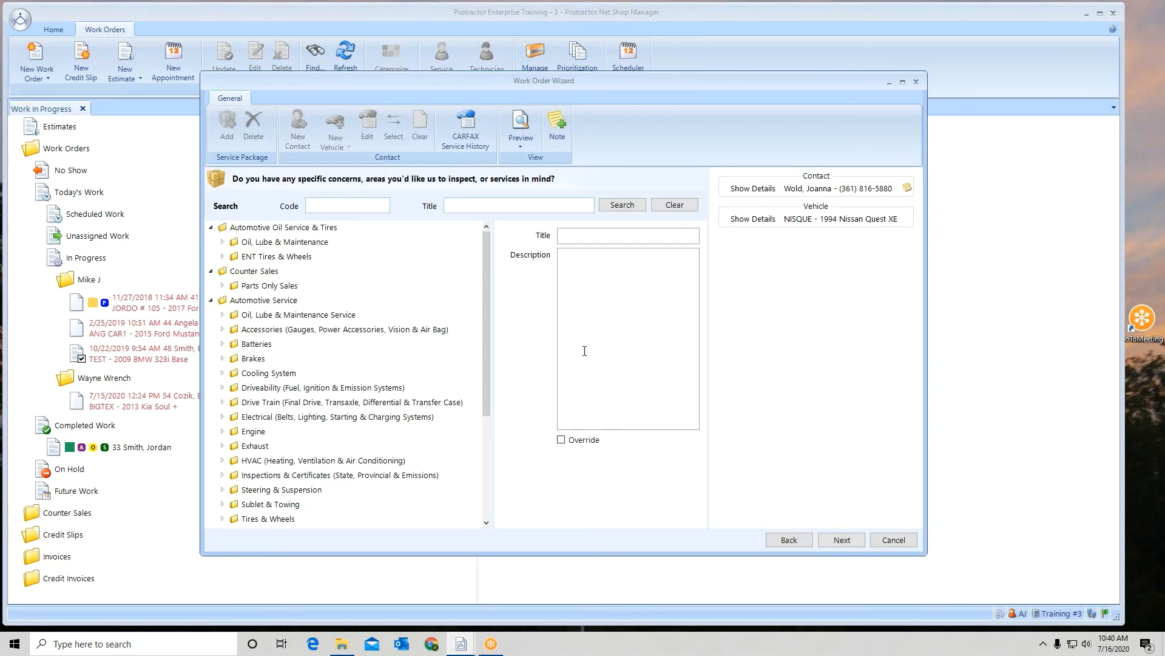
pyautogui.click(841, 539)
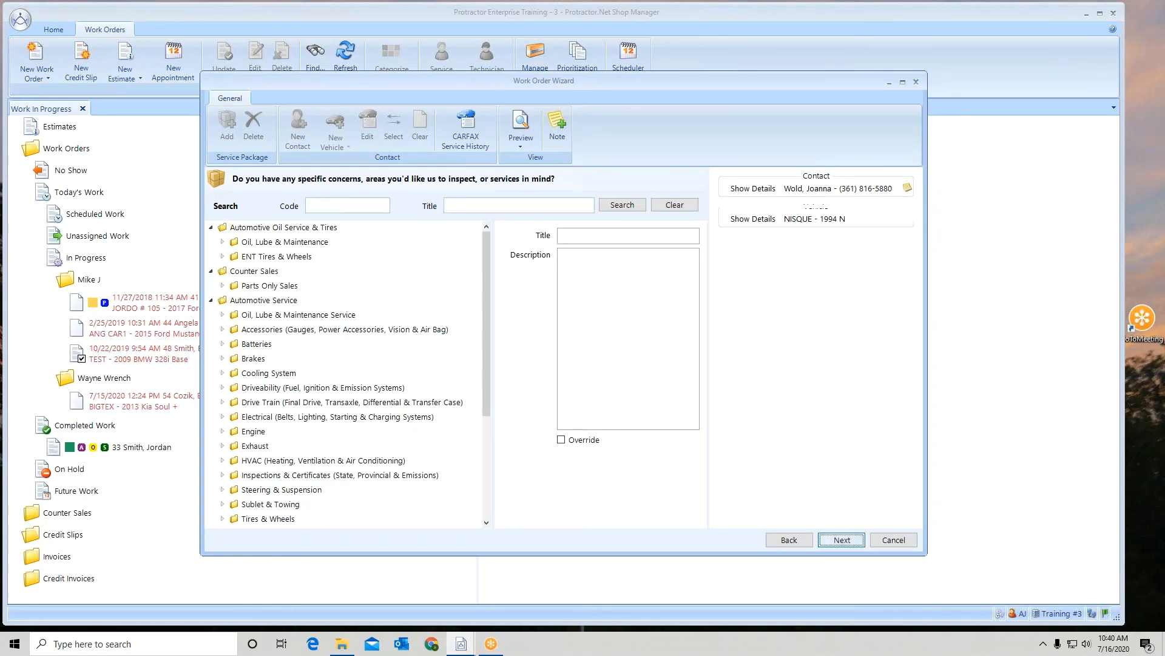
pyautogui.click(843, 541)
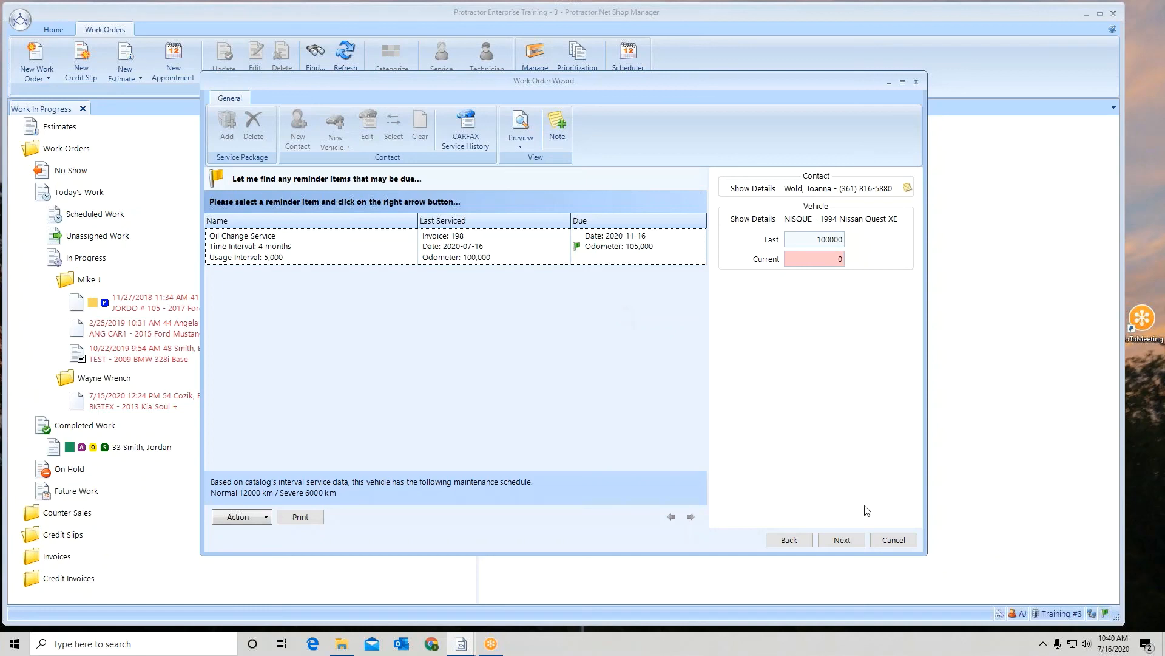
pyautogui.click(896, 540)
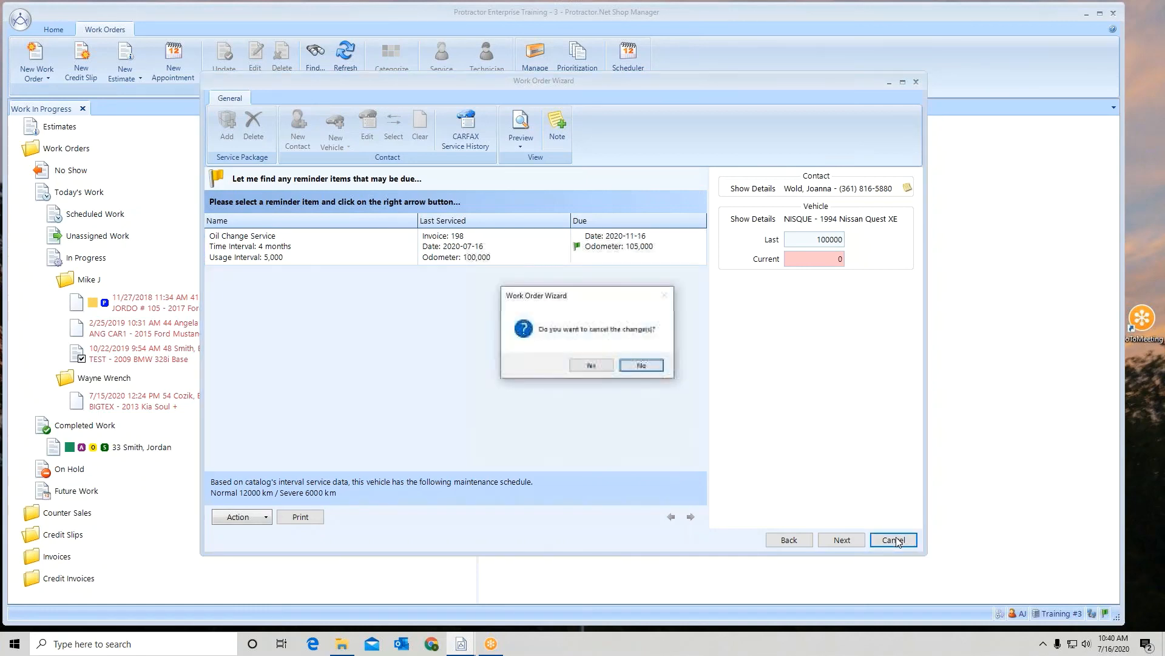
pyautogui.click(592, 366)
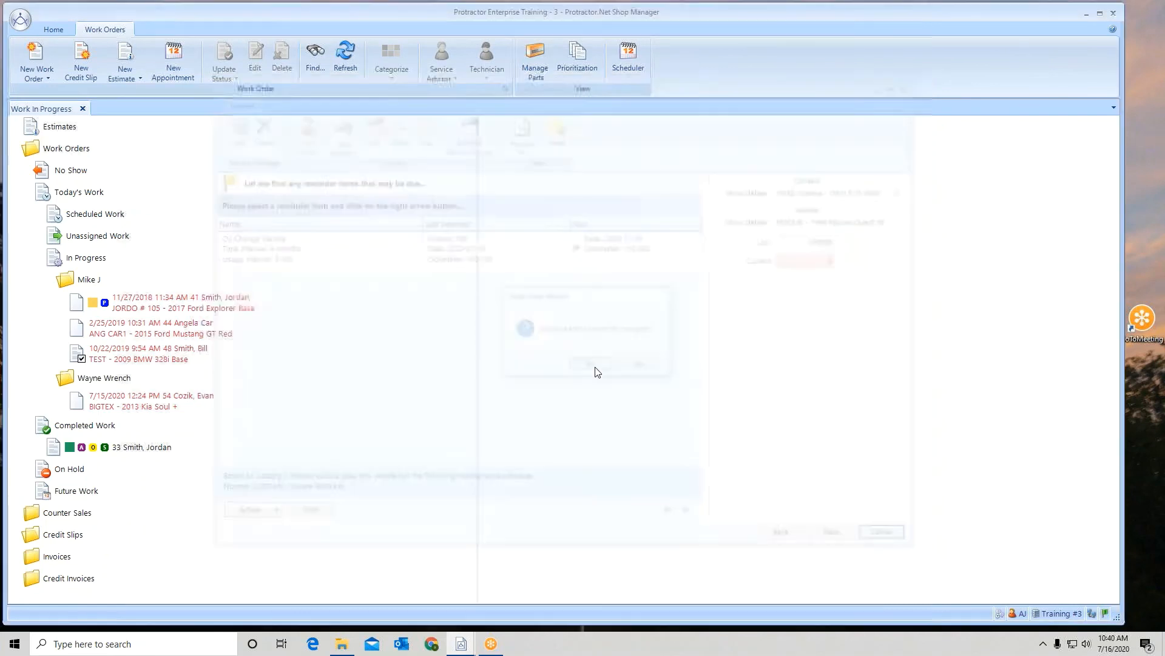